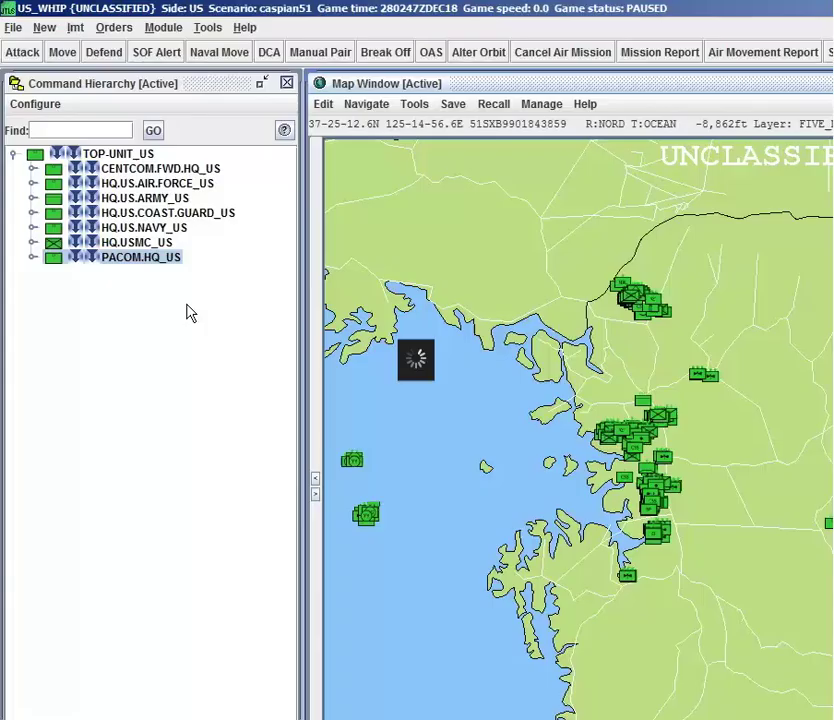
Expand PACOM.HQ_US, HQ.USARPAC_US, HQ.8.ARMY_US and HQ.25ID_US in the command hierarchy tree.
click(34, 258)
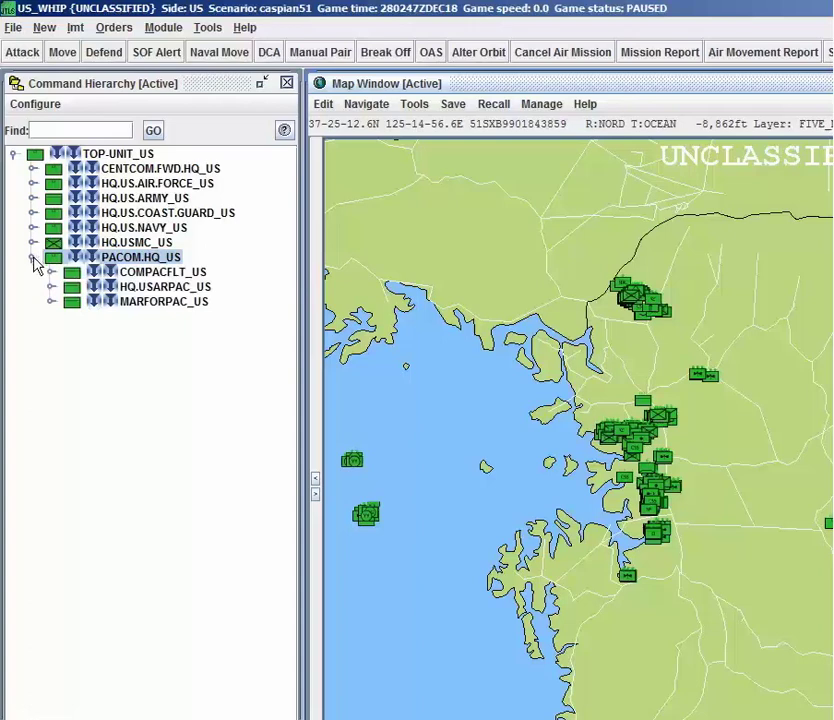
click(50, 287)
click(66, 300)
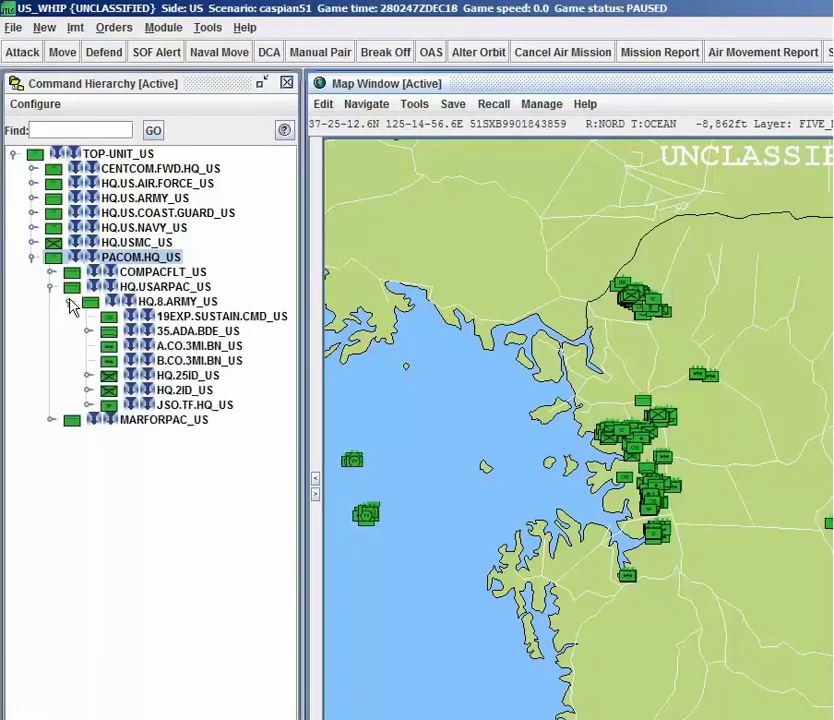
click(88, 375)
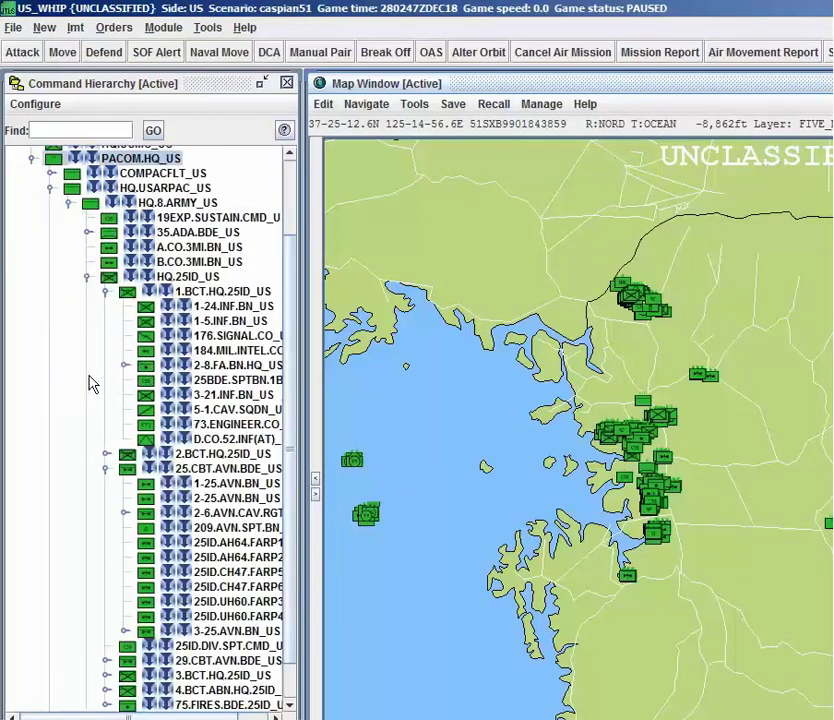
Select 25ID.AH64.FARP1_US, 1.BCT.HQ.25ID_US and AOE7.DET_US from stacked units on the map.
click(627, 585)
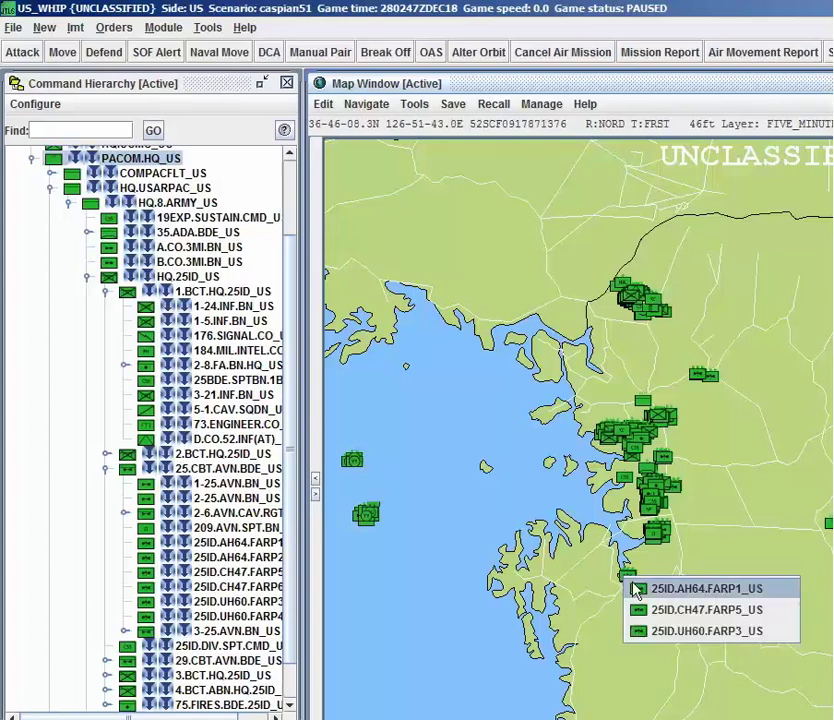
click(650, 588)
click(611, 445)
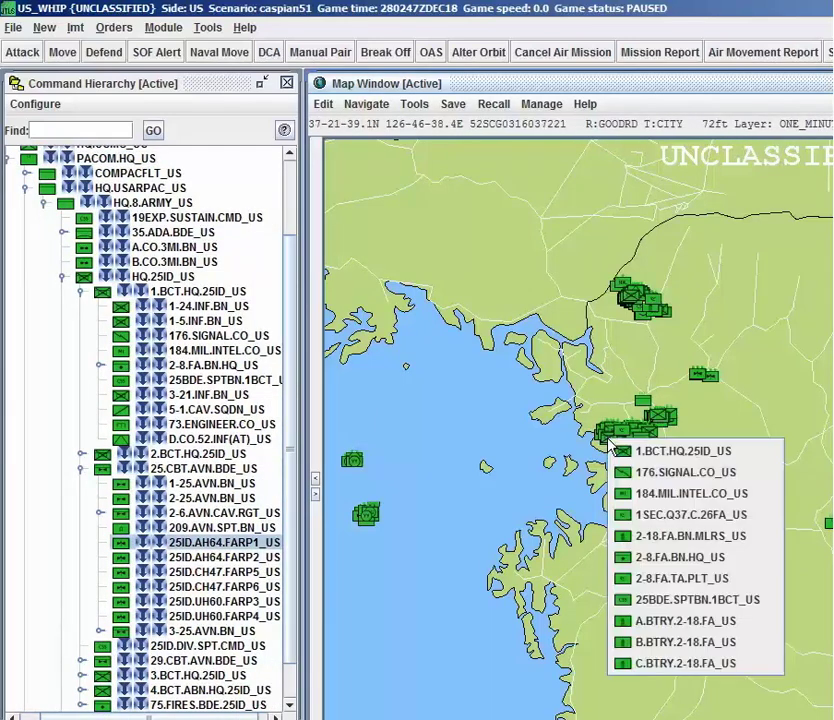
click(625, 452)
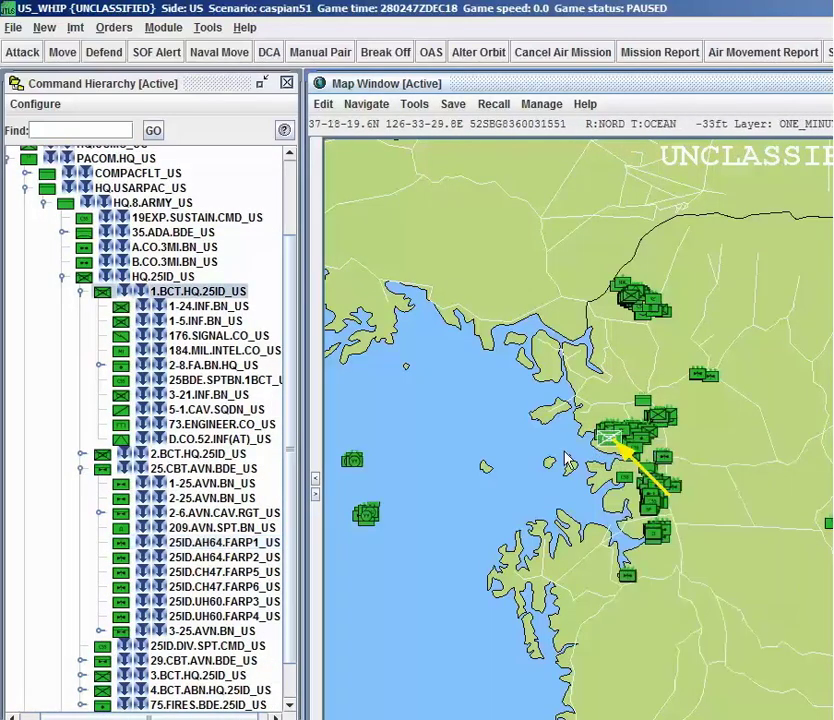
click(384, 503)
click(385, 526)
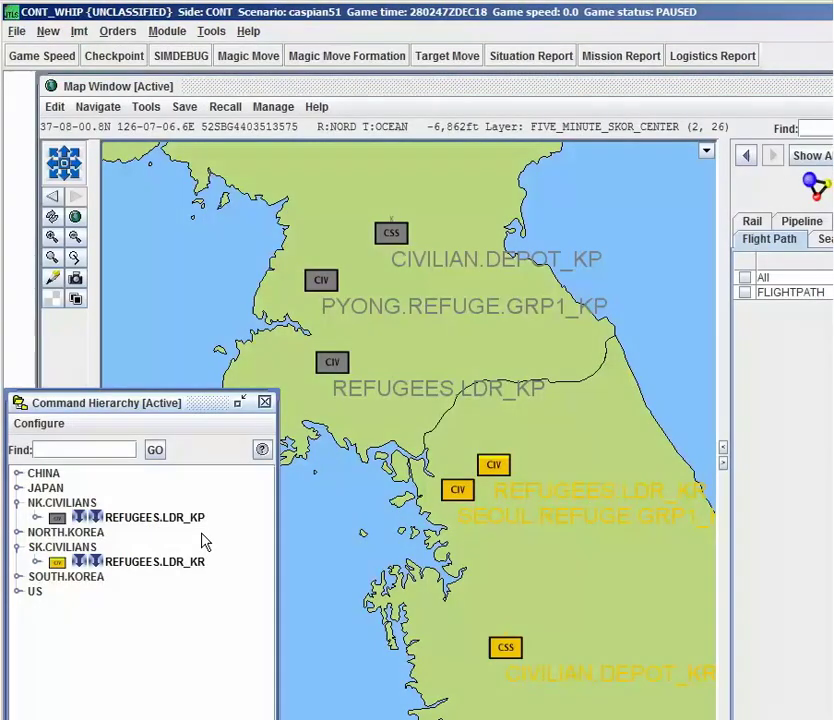
Select REFUGEES.LDR_KP, REFUGEES.LDR_KR and CIVILIAN.DEPOT_KR on the map and display flight paths.
click(180, 519)
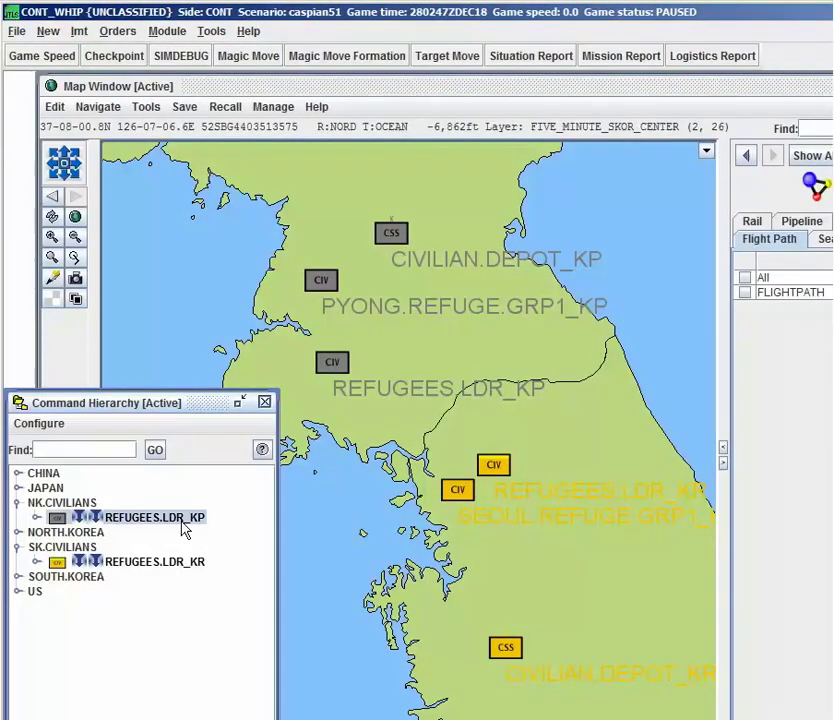
click(185, 563)
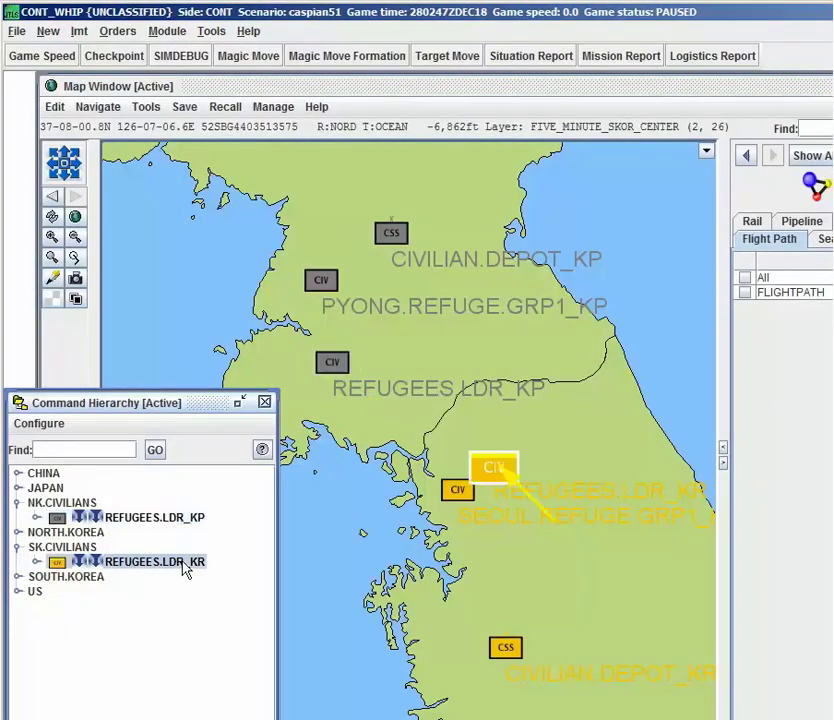
click(506, 652)
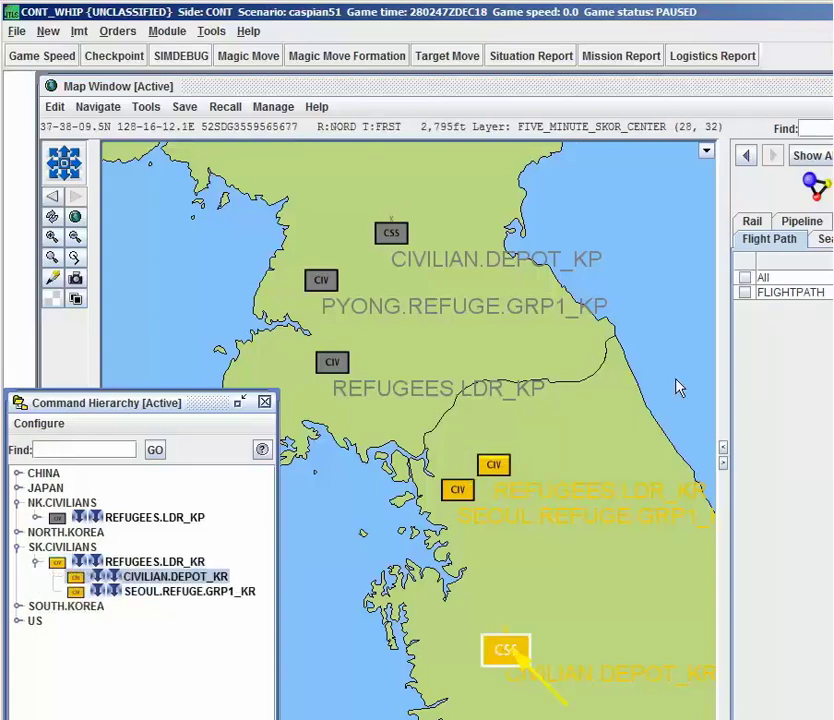
click(744, 293)
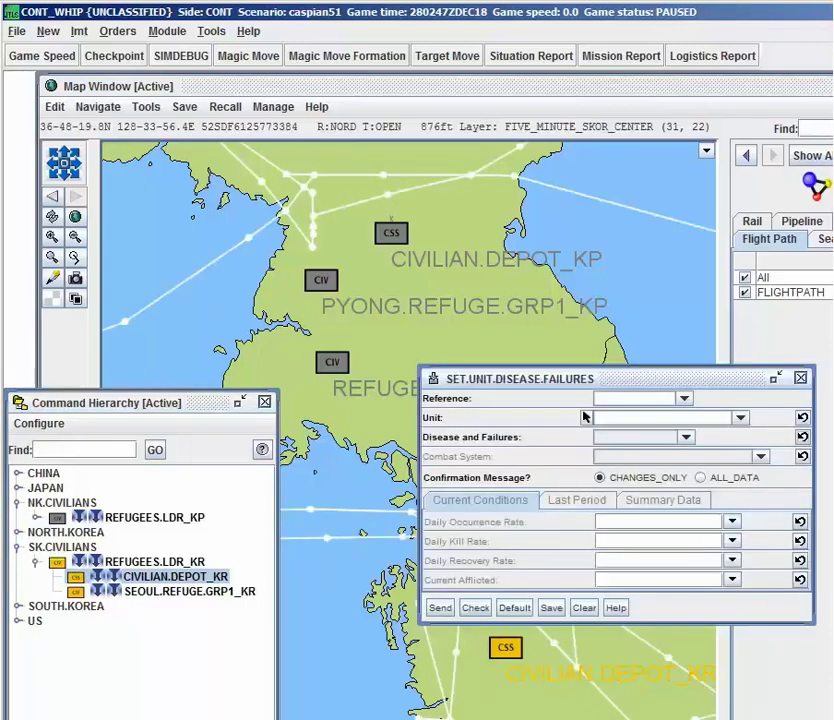
Fill in reference 'cholera', unit REFUGEES.LDR_KR and disease CHOLERA, then send the order.
click(632, 396)
text(cholera)
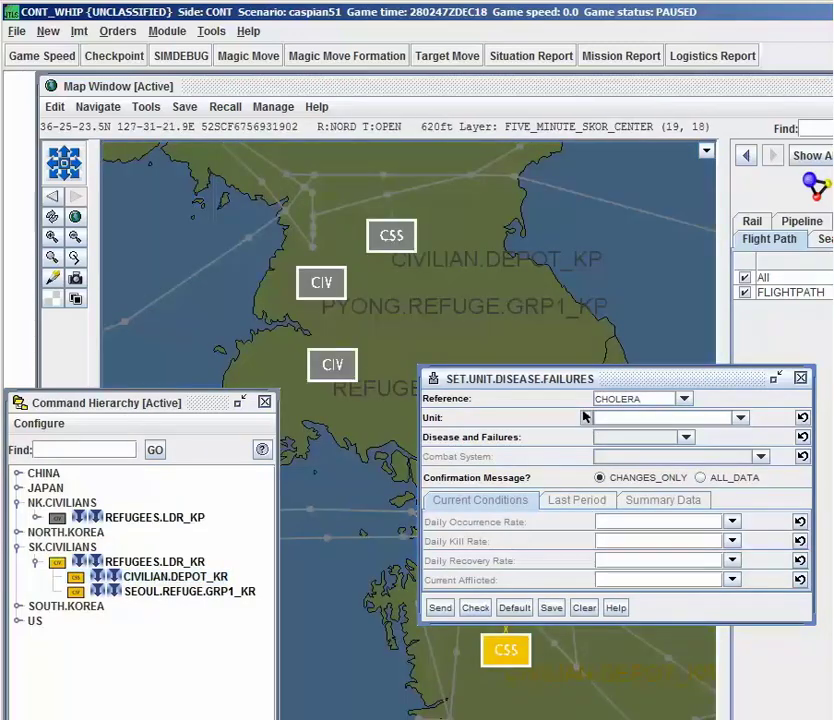
click(180, 561)
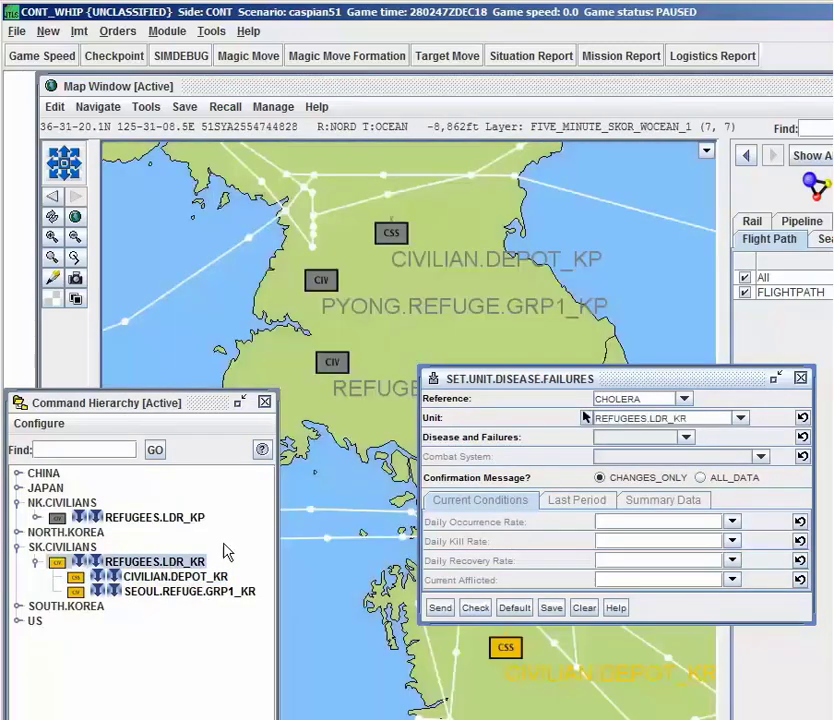
click(668, 443)
click(625, 469)
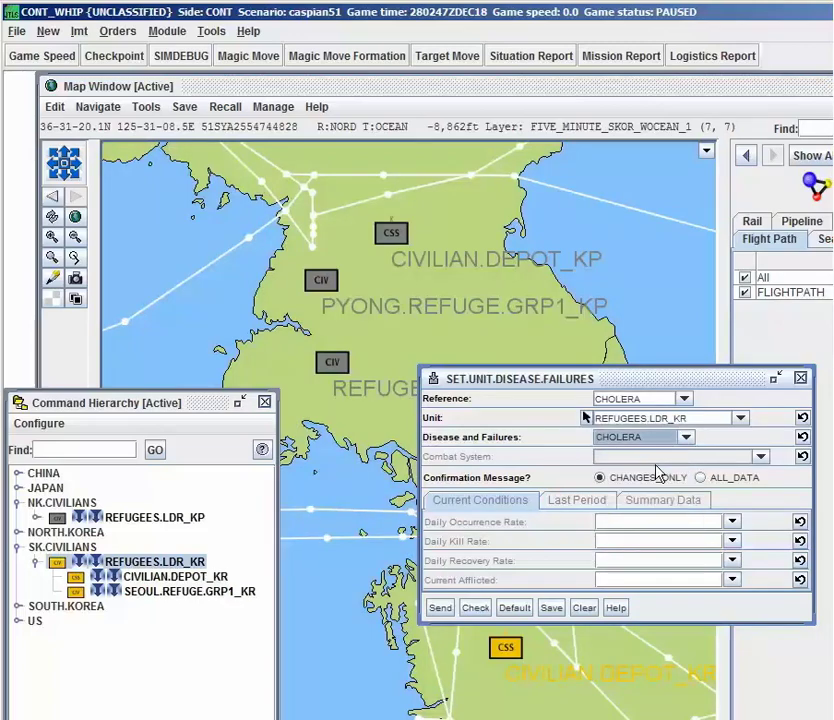
click(440, 610)
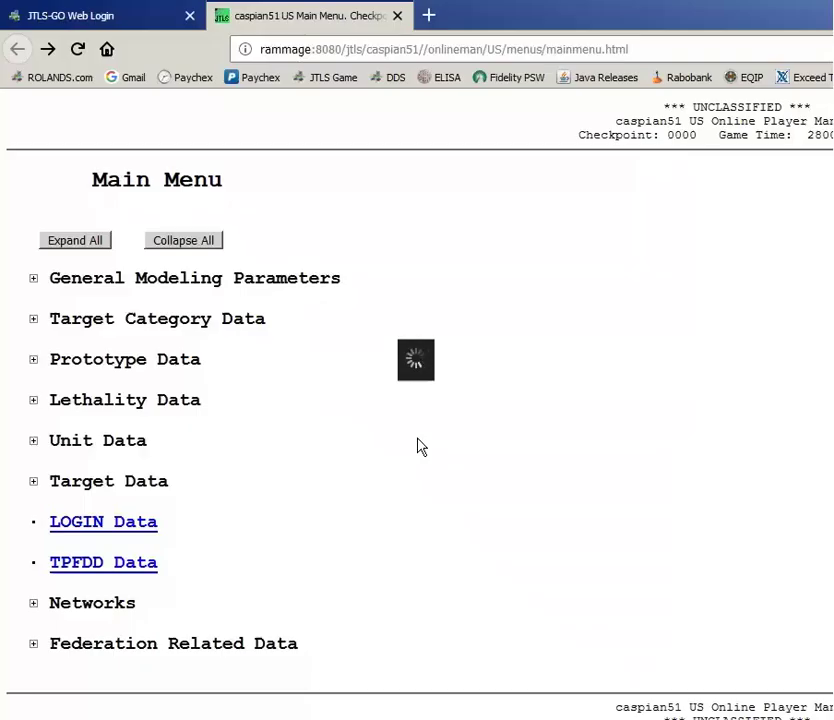
Review the SEAL.F4EINF.REC high resolution unit prototype's combat system data, then return to the Main Menu.
click(34, 362)
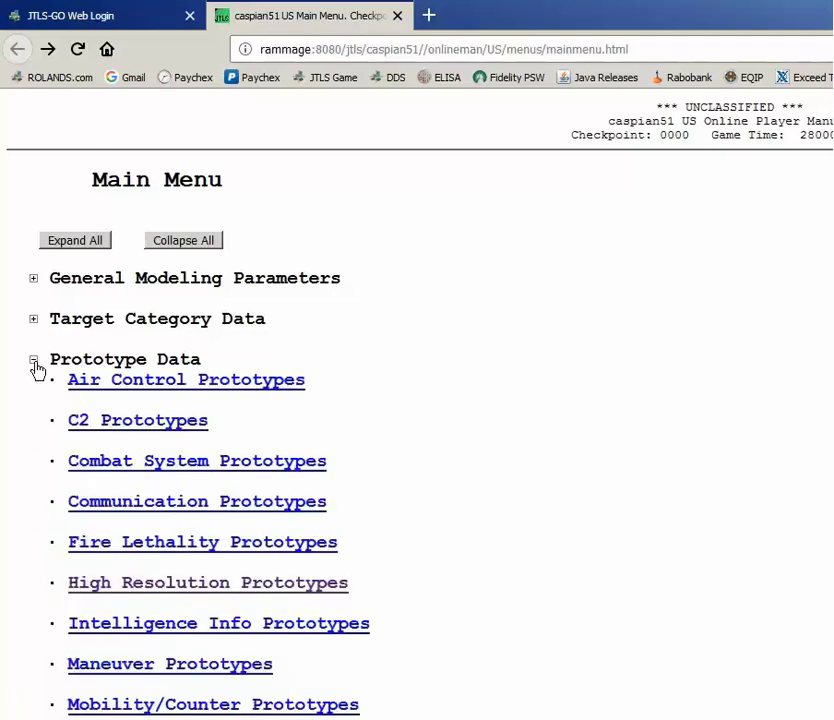
click(143, 583)
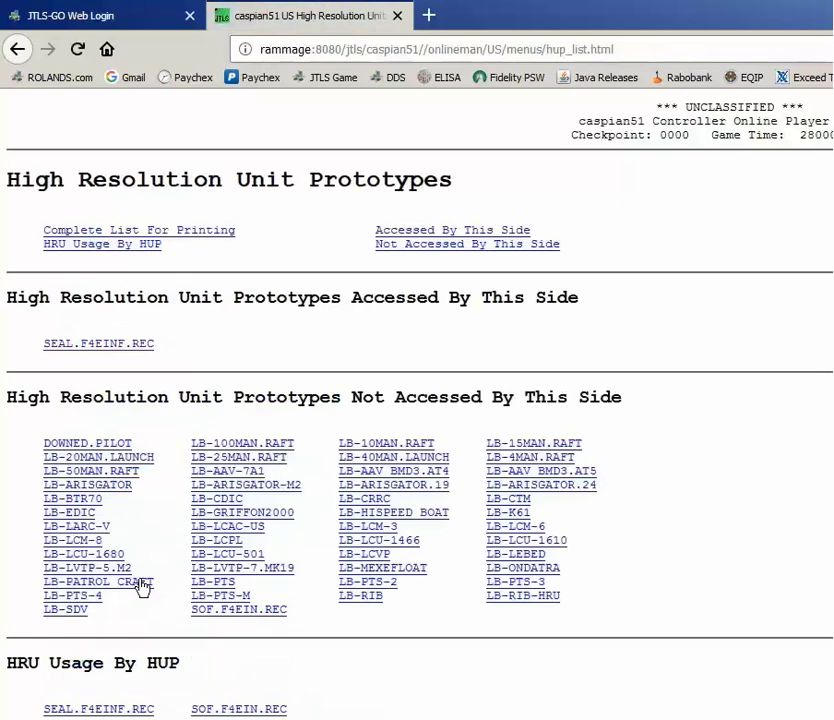
click(122, 345)
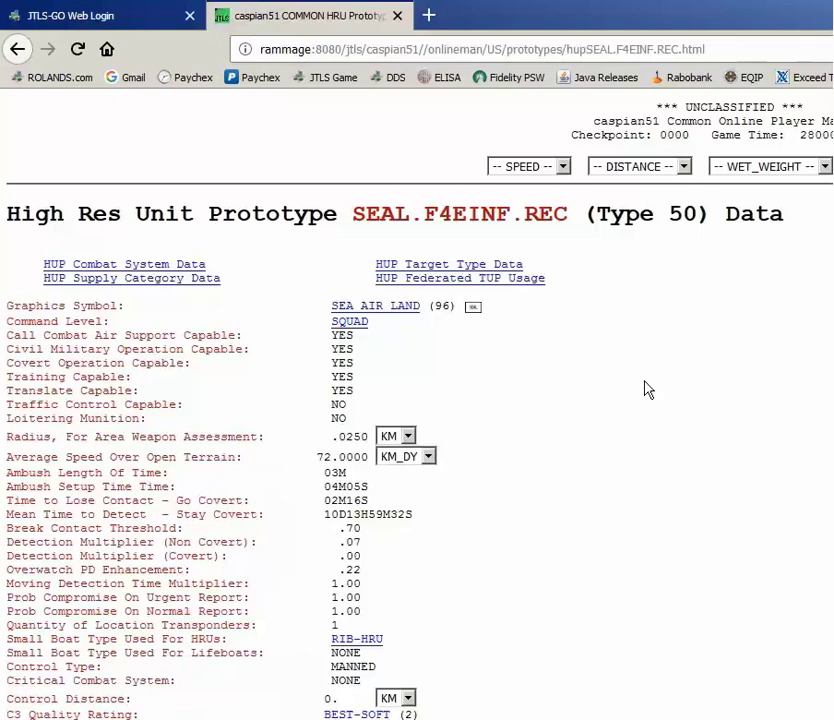
scroll(648, 415, down, 3)
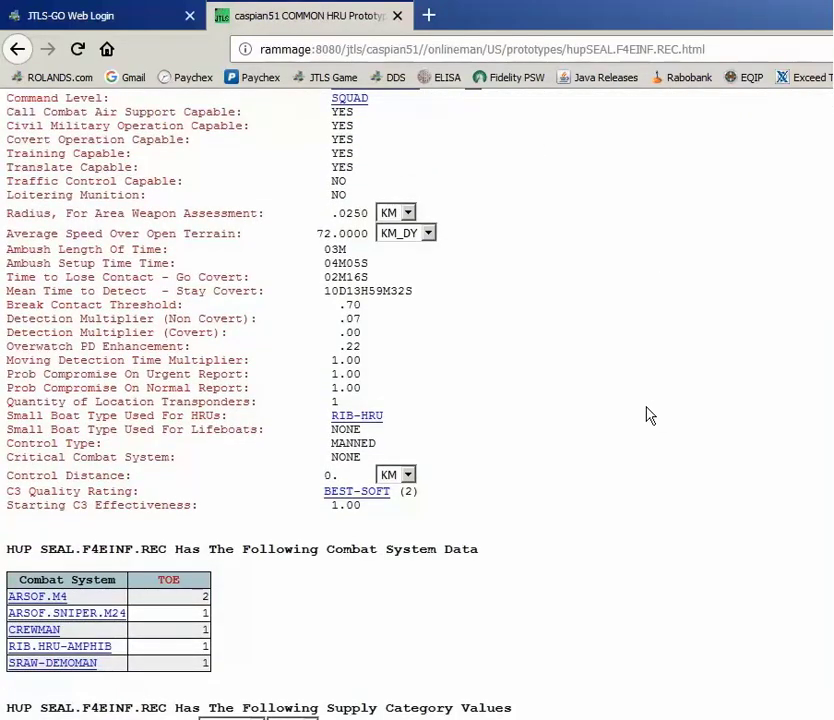
key(alt+Left)
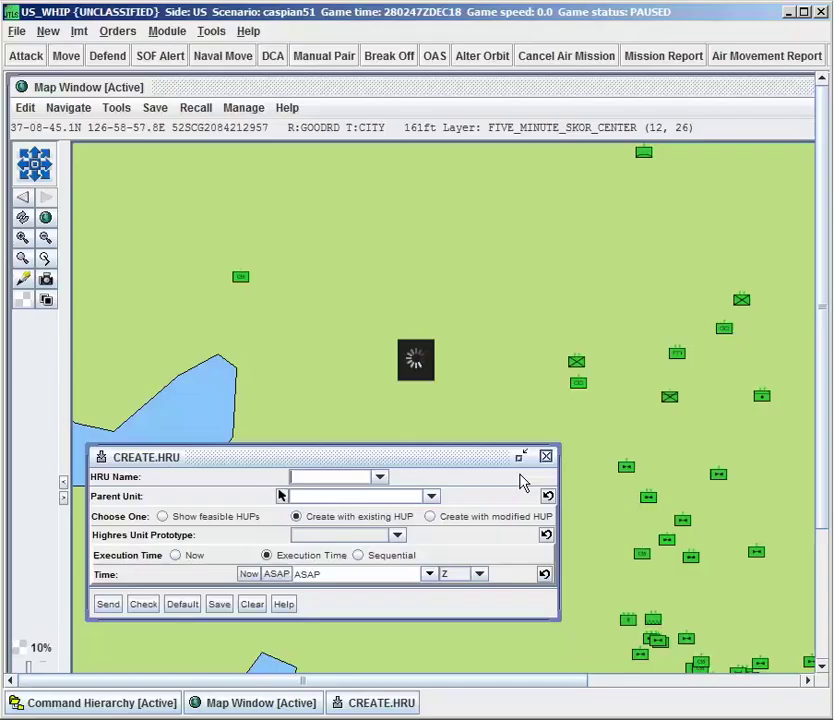
Create HRU DETACH1 under parent A.BTRY.2-377.FA_US with prototype LB-PATROL CRAFT and send it.
text(DETACH1)
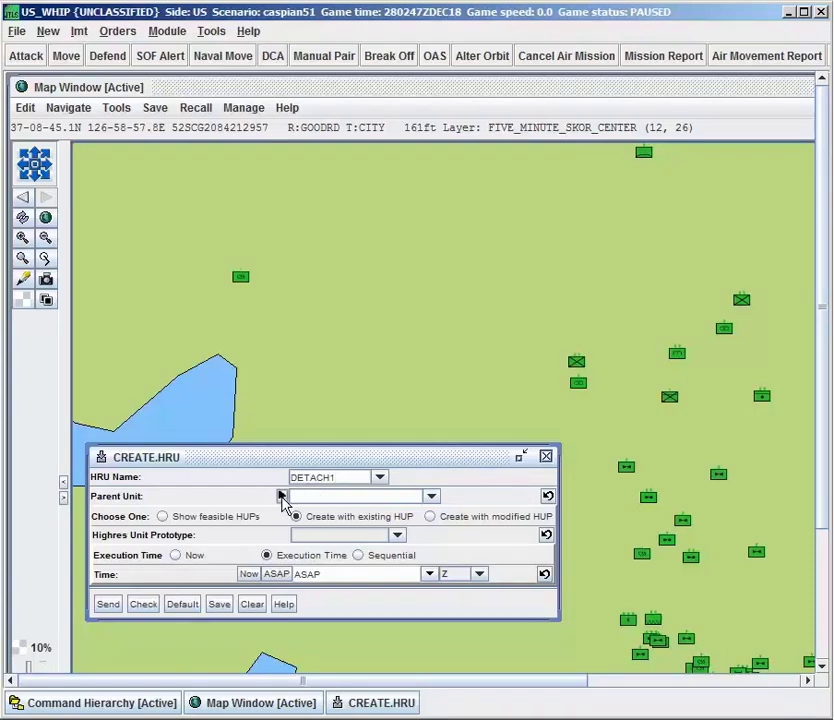
click(281, 495)
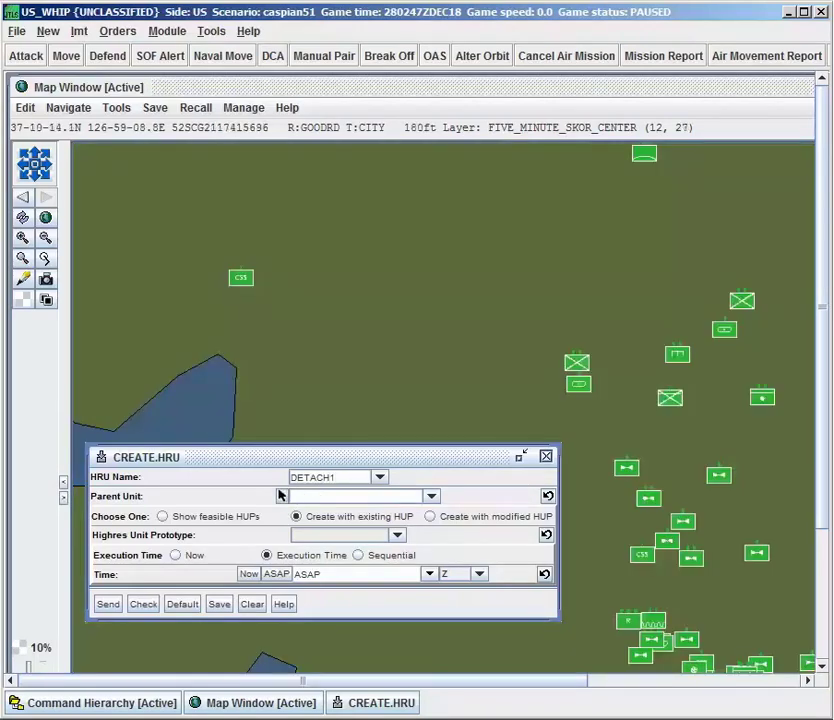
click(580, 385)
click(397, 535)
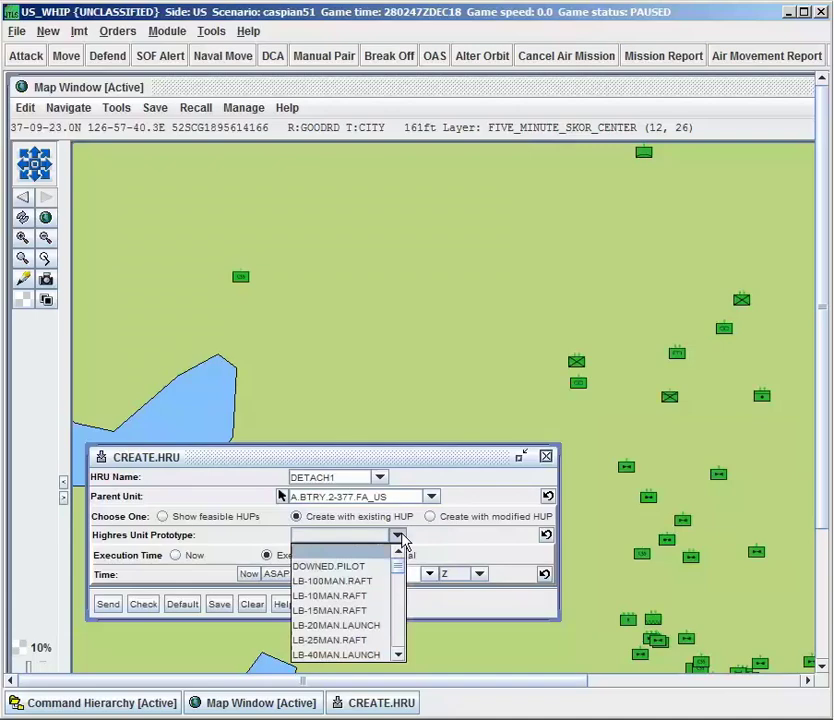
scroll(380, 614, down, 5)
scroll(375, 618, down, 5)
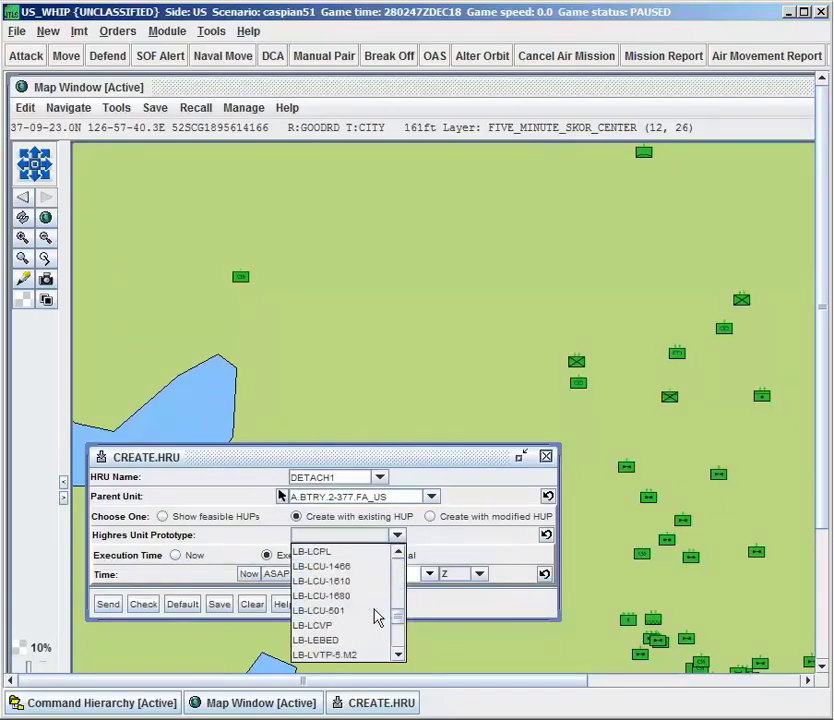
click(372, 626)
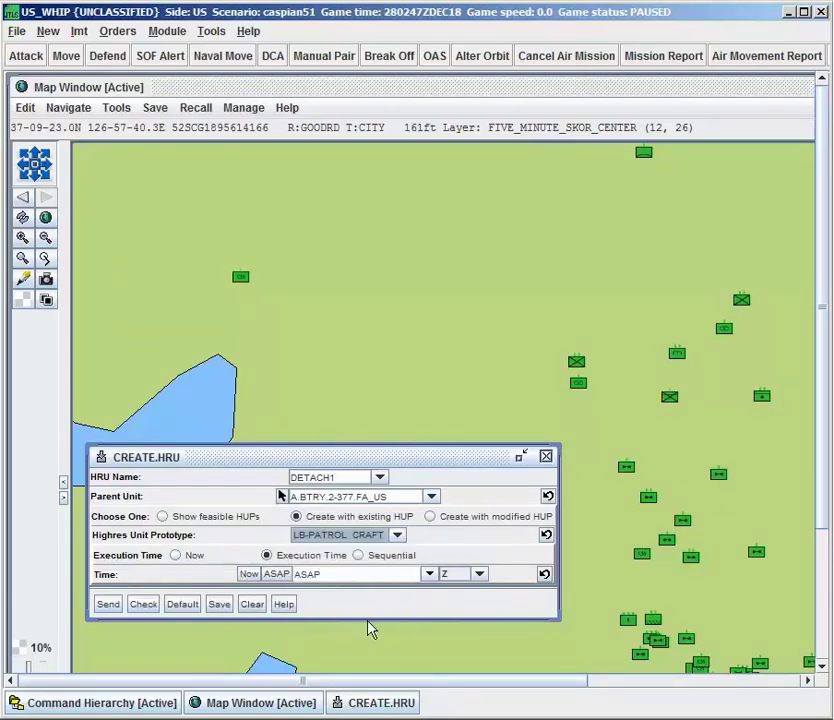
click(106, 606)
click(302, 530)
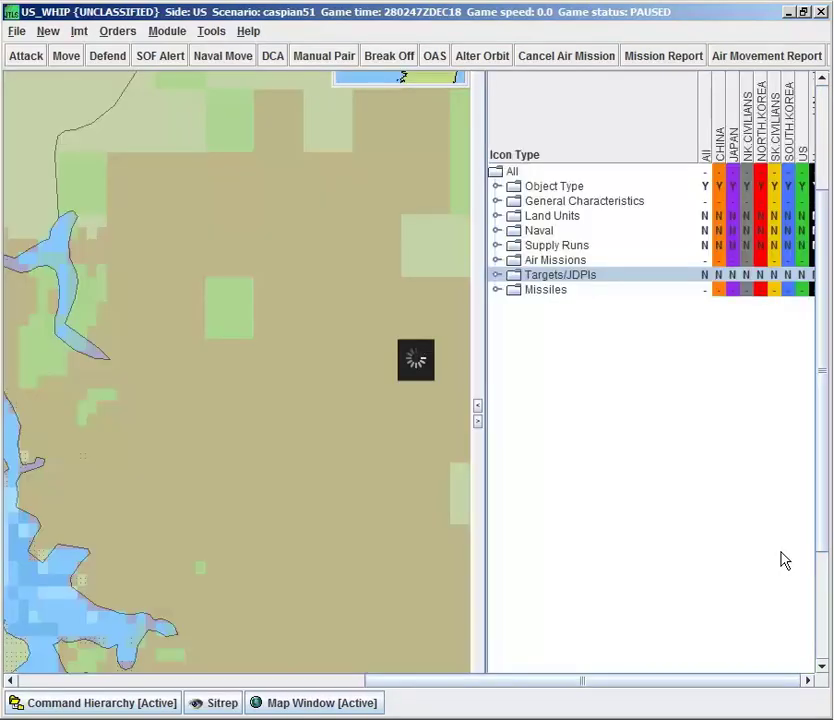
Expand Targets/JDPIs in the Icon Type filter and set its US column to Y.
click(497, 275)
click(801, 275)
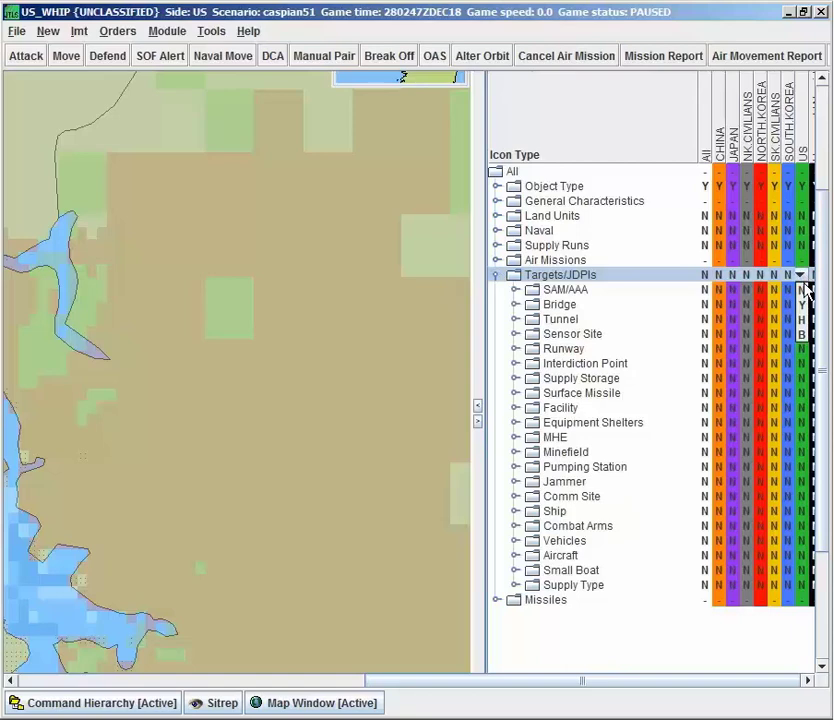
click(806, 305)
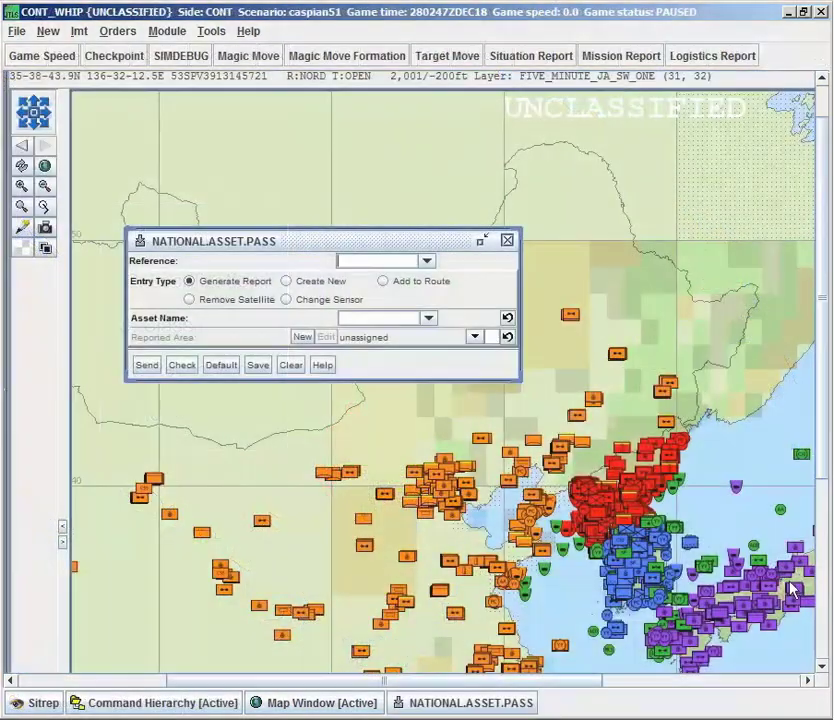
Enter 'USAPASS' in the NATIONAL.ASSET.PASS order form.
text(USAPASS)
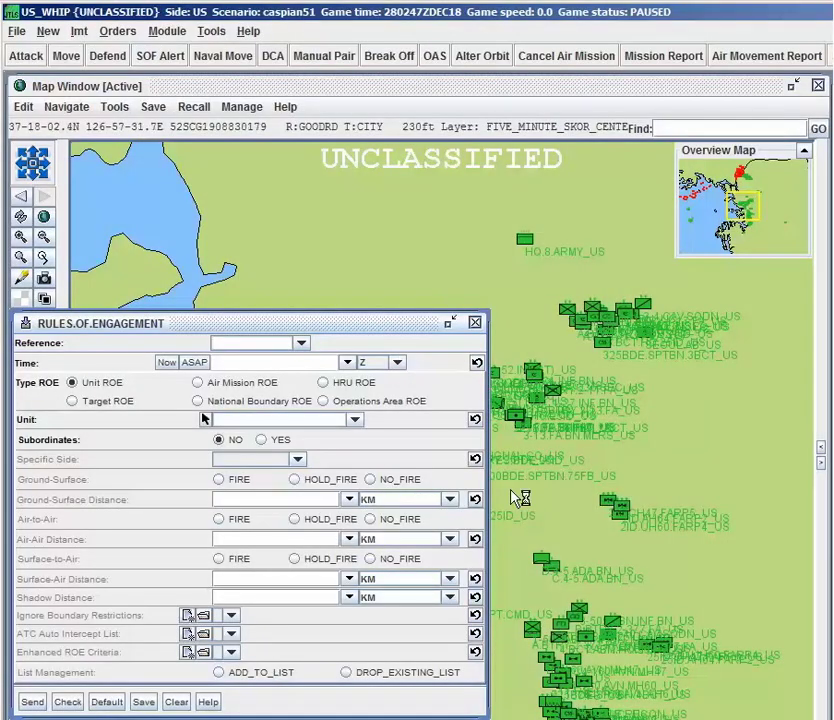
Start the ROE with reference 'ROE', time Now, and unit 2-35.INF.BN_US applying to the unit alone.
text(ROE)
click(168, 363)
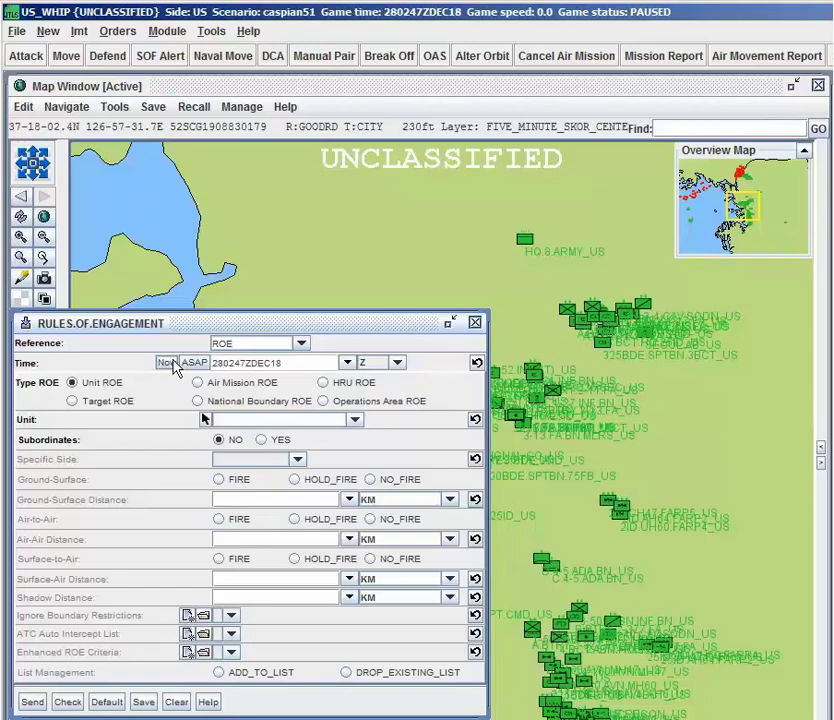
click(205, 420)
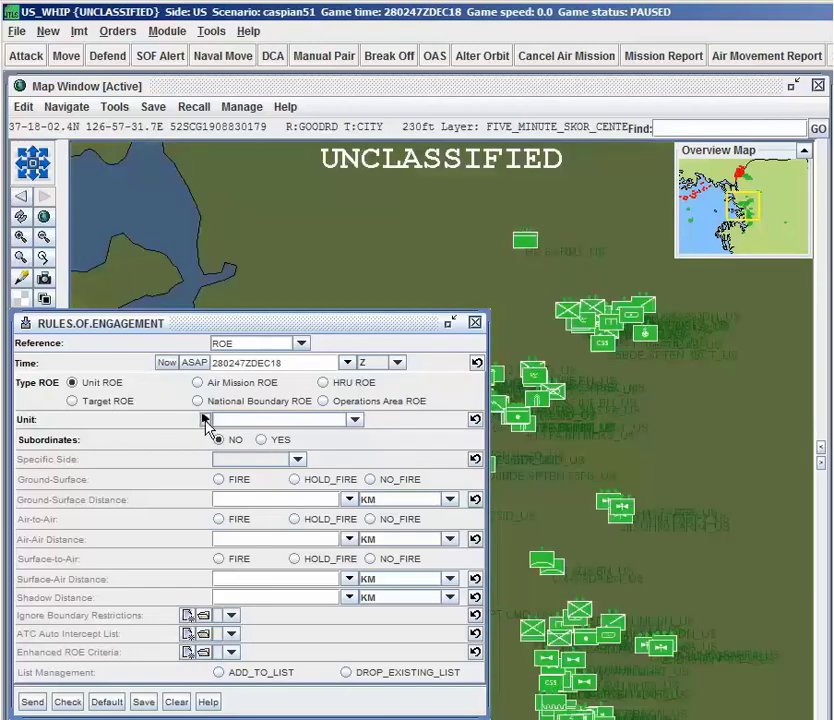
click(590, 313)
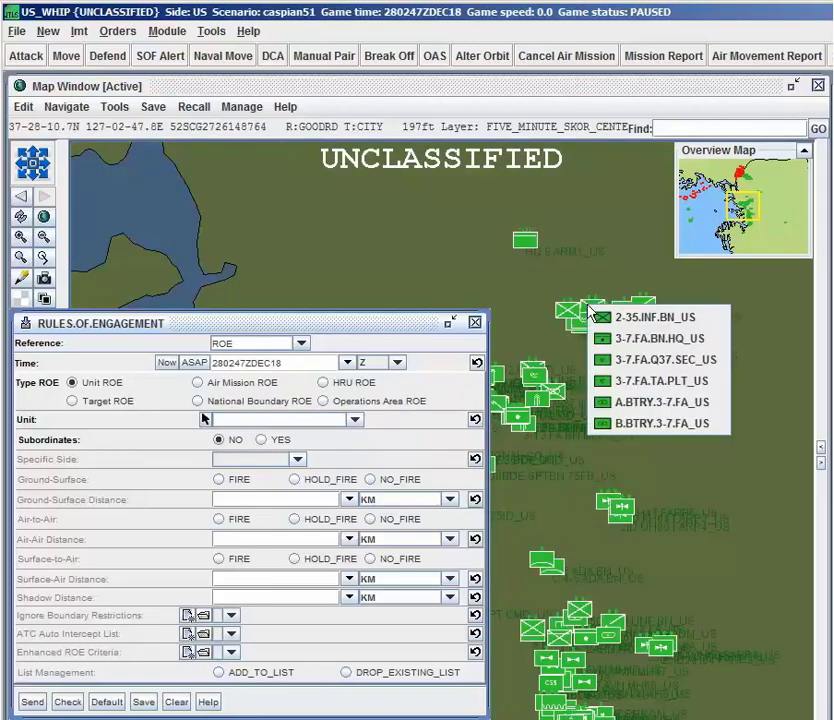
click(620, 321)
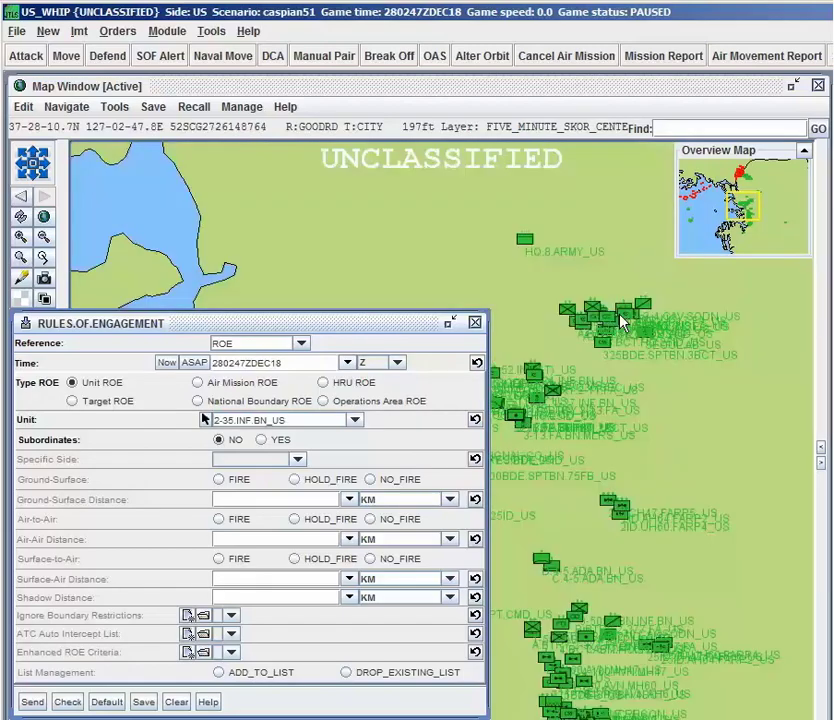
click(279, 443)
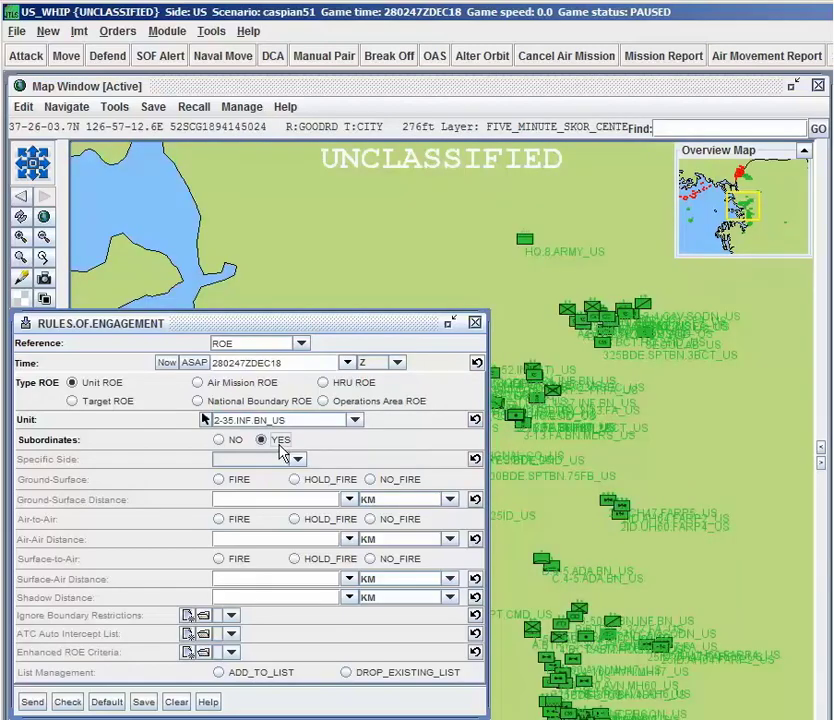
click(234, 443)
click(237, 456)
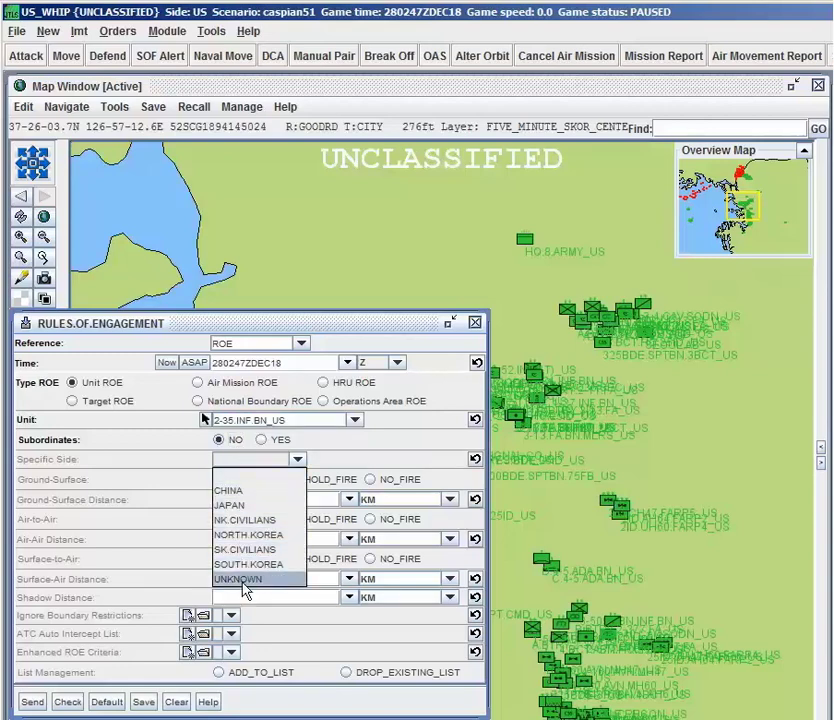
click(297, 460)
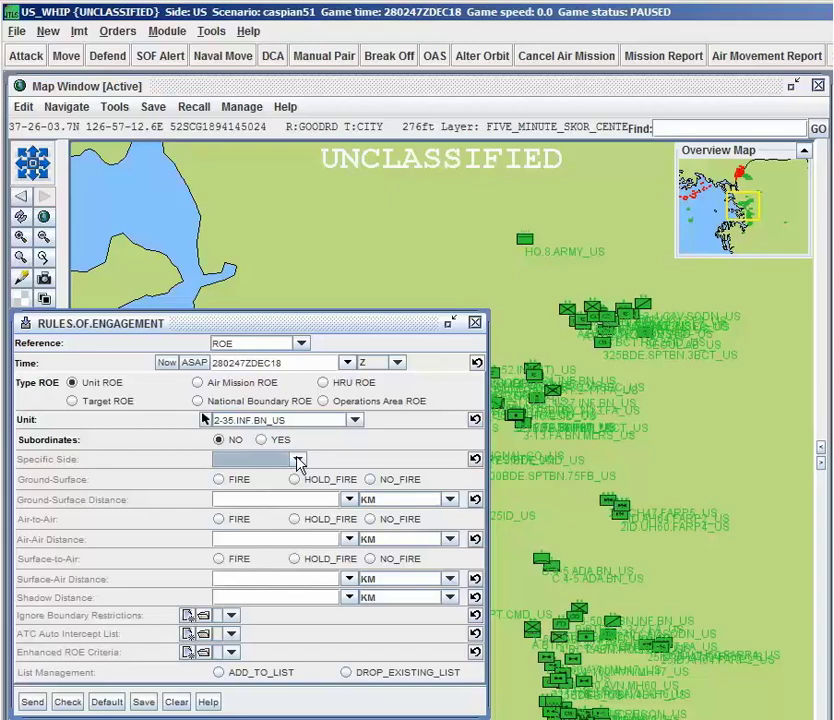
Set ground-to-surface engagement to HOLD_FIRE at 0.0 KM and enable surface-to-air fire.
click(219, 480)
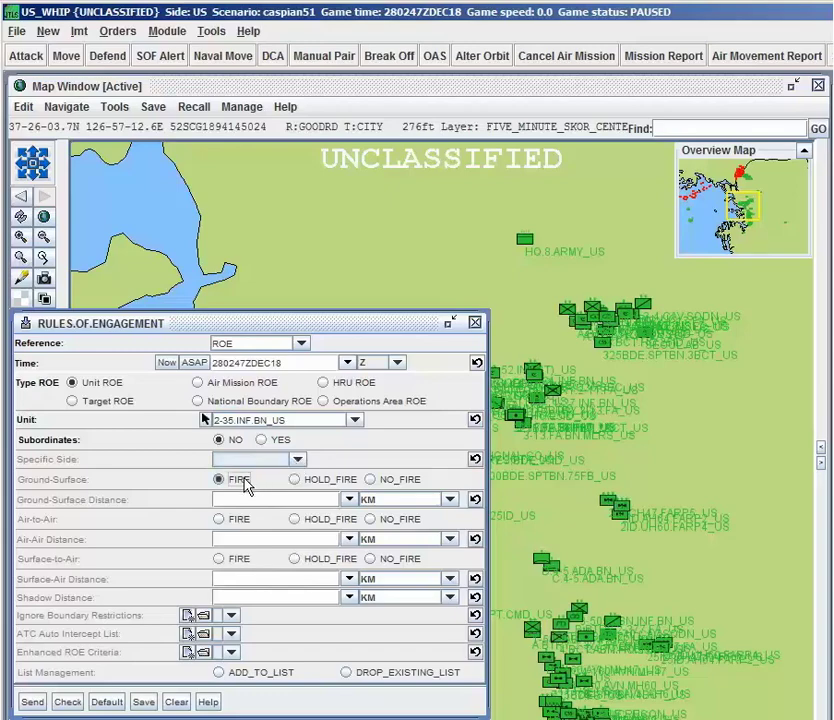
click(321, 482)
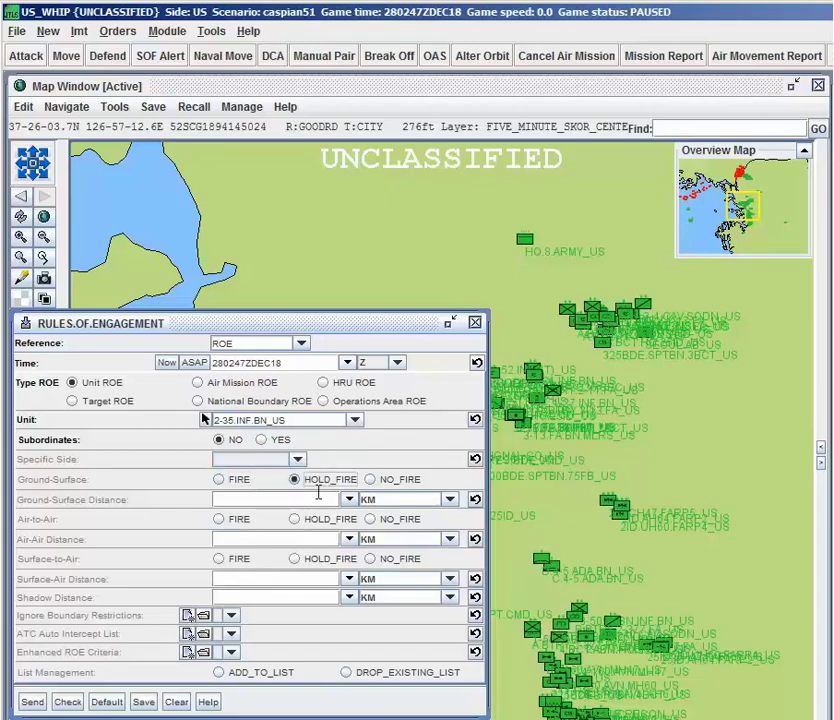
click(450, 501)
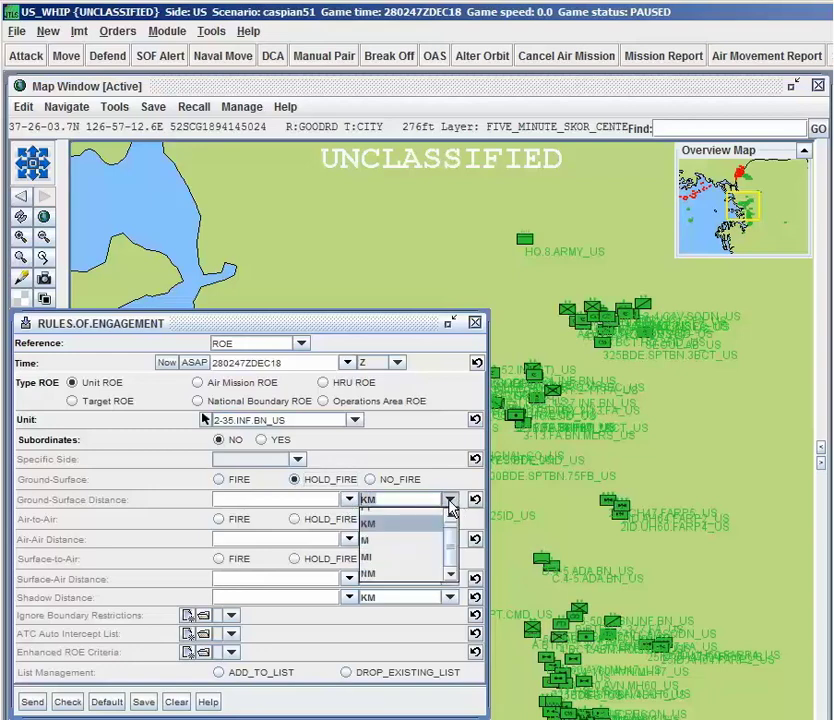
click(450, 501)
click(348, 500)
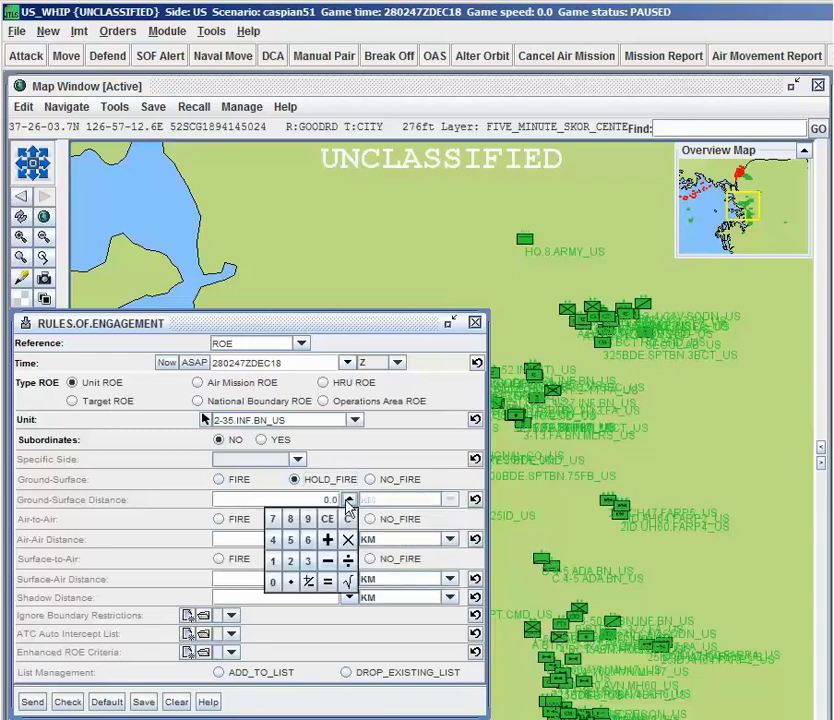
click(347, 500)
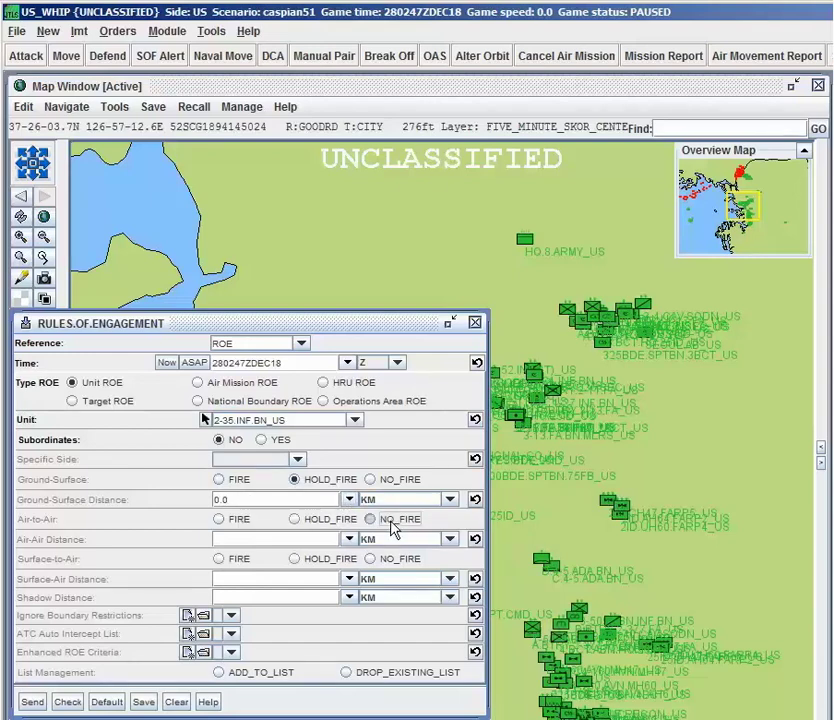
click(253, 564)
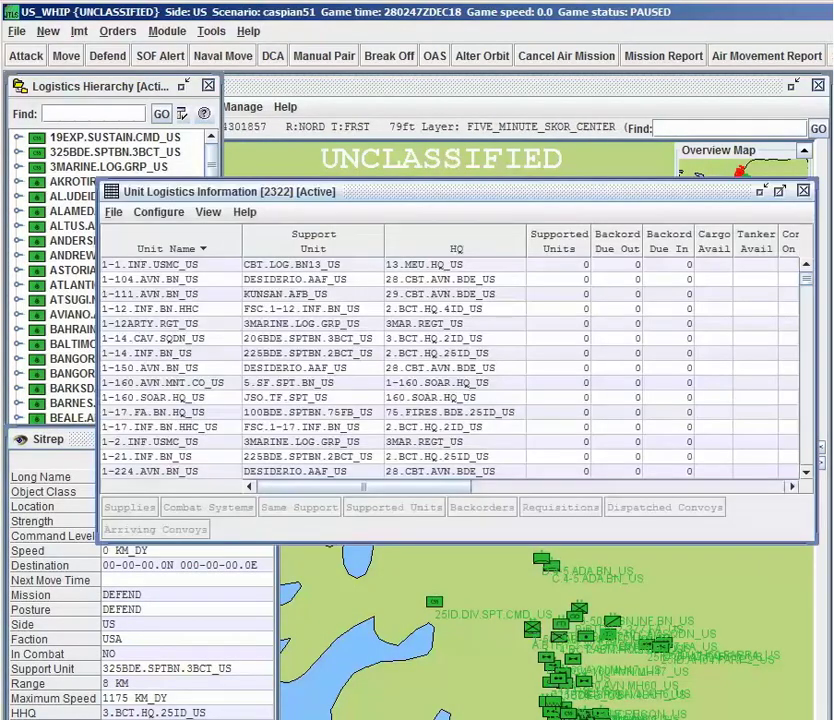
Open 1-1.INF.USMC_US supply data and select its CL.V.ARTY-LIGHT and CL.VII.SP supply rows.
click(188, 265)
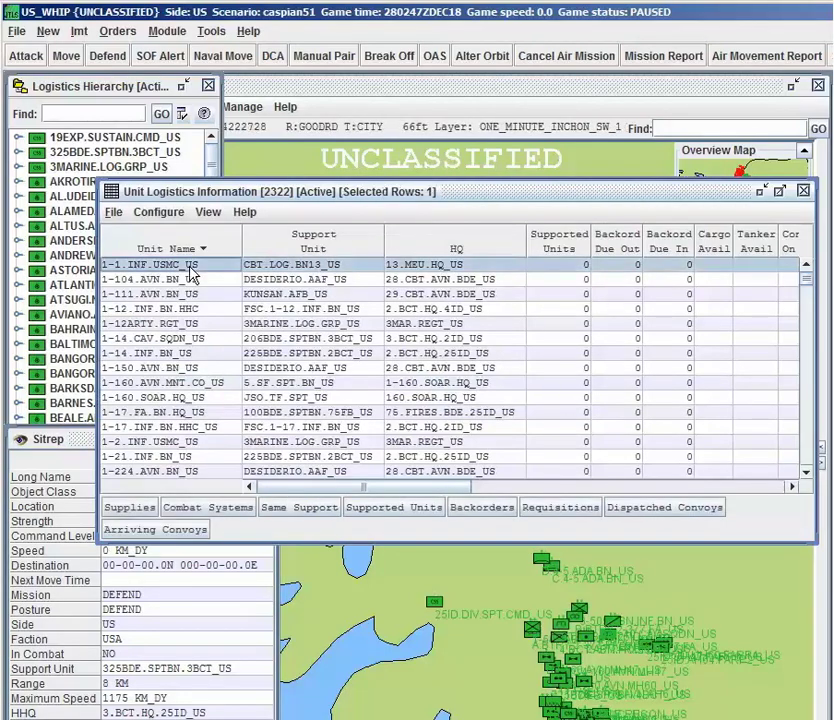
click(190, 418)
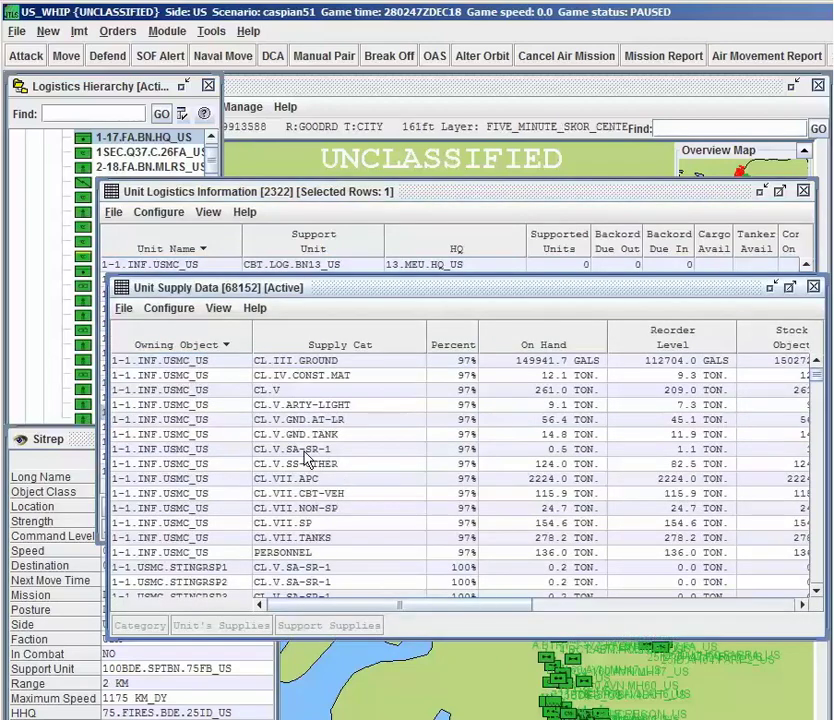
click(205, 405)
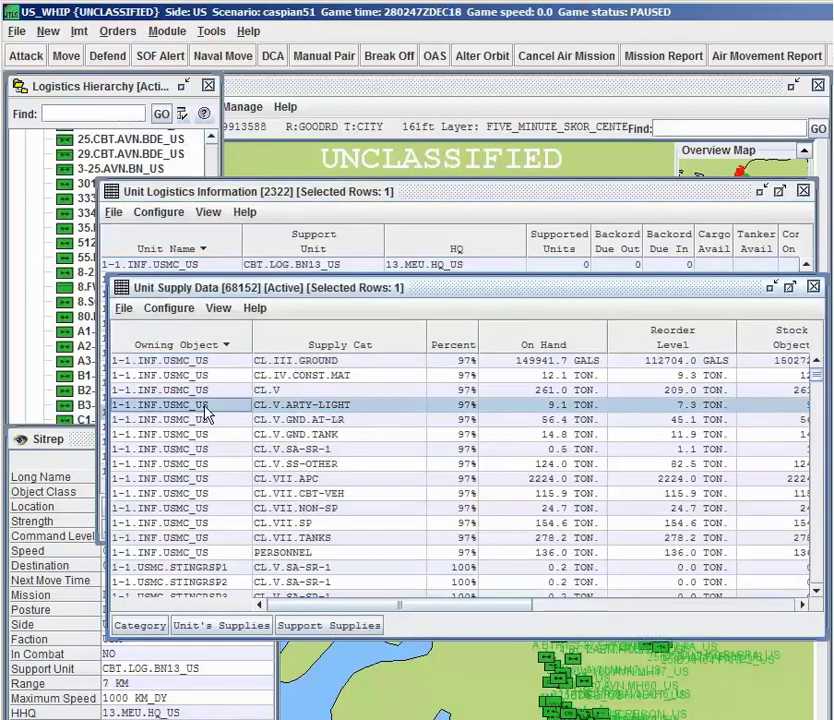
click(208, 523)
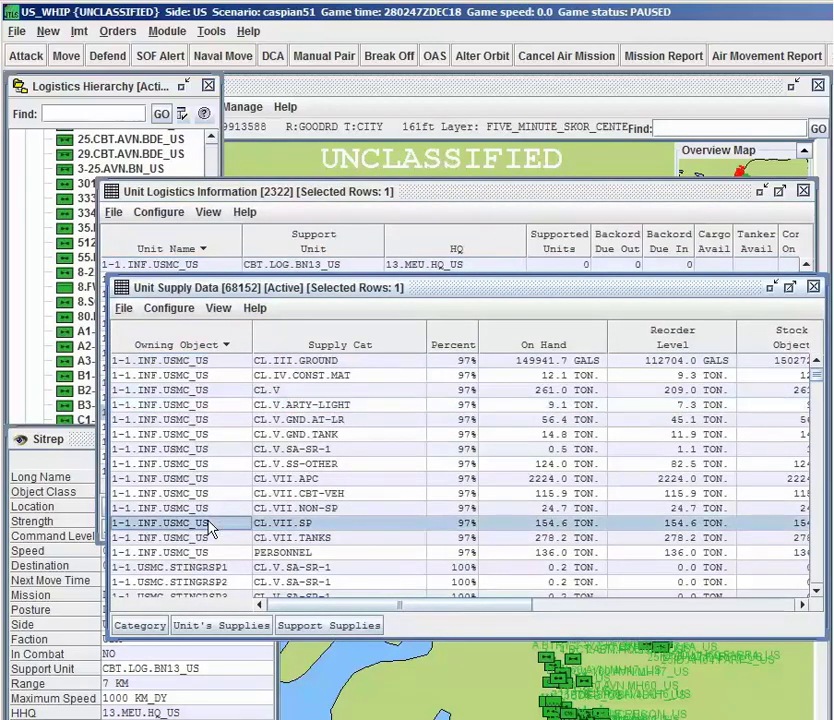
click(107, 34)
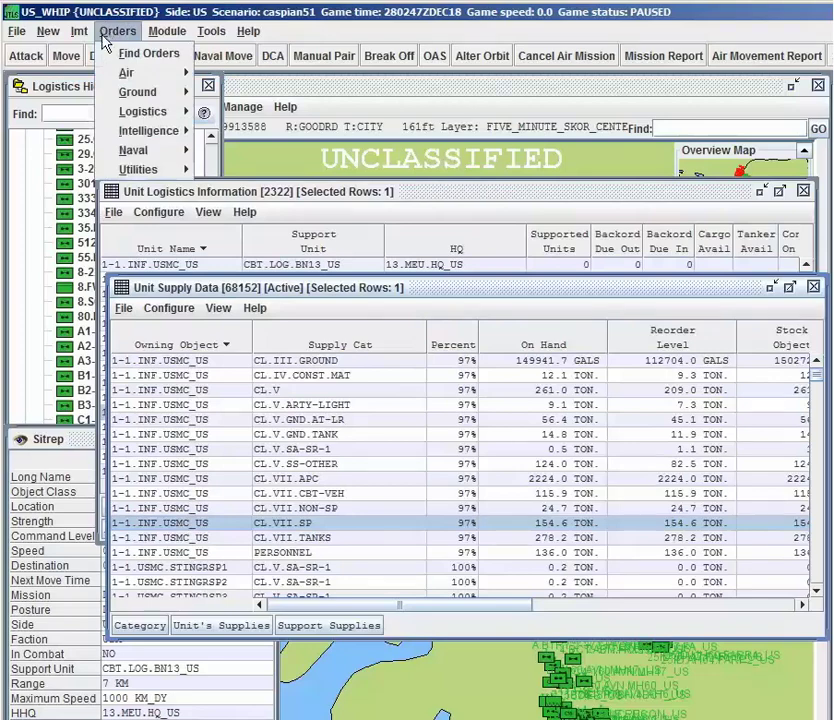
Open new Push and Replenish Unit logistics order forms side by side.
mouse_move(142, 111)
mouse_move(217, 114)
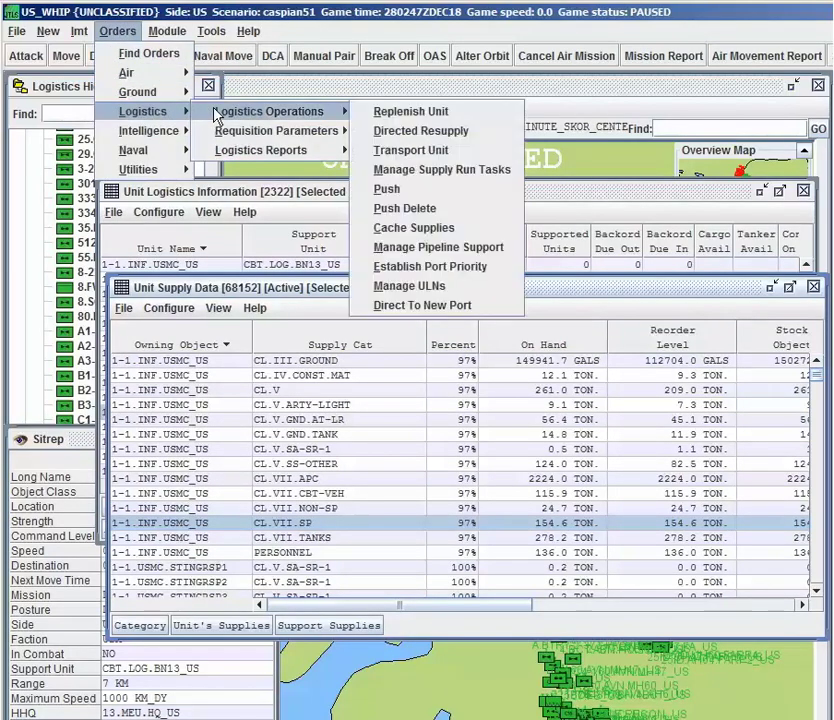
click(424, 189)
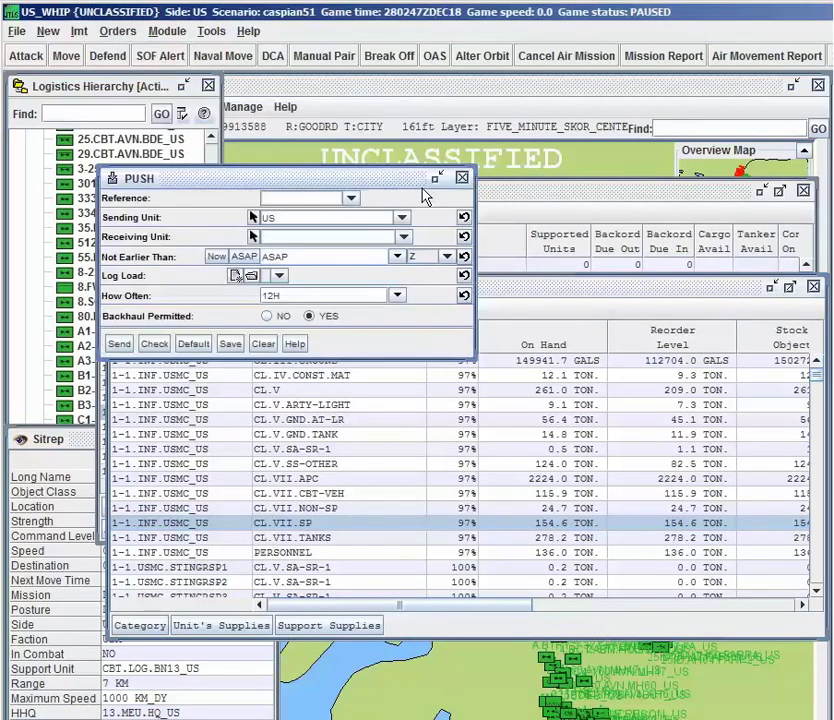
click(117, 31)
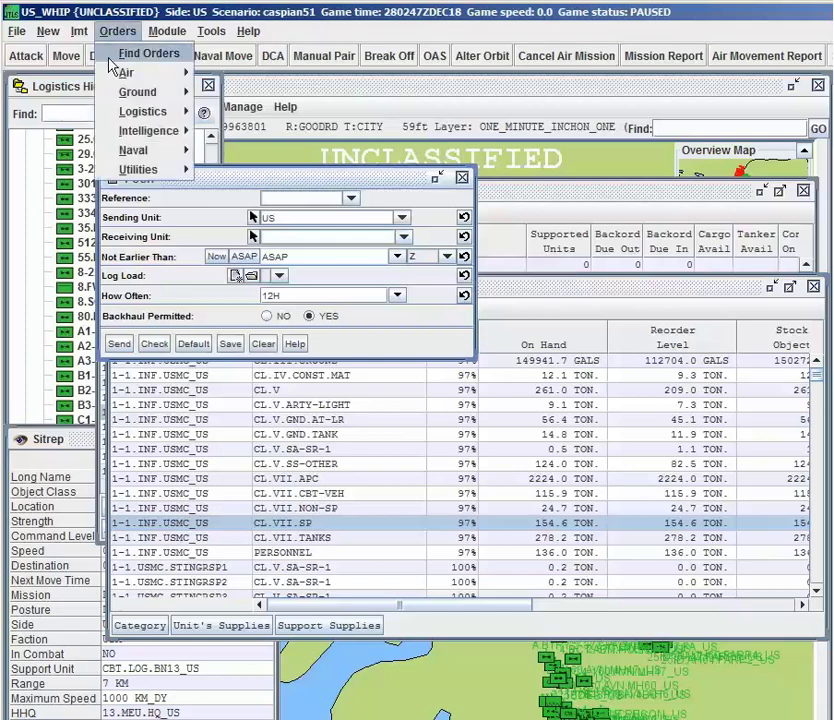
mouse_move(128, 111)
mouse_move(244, 112)
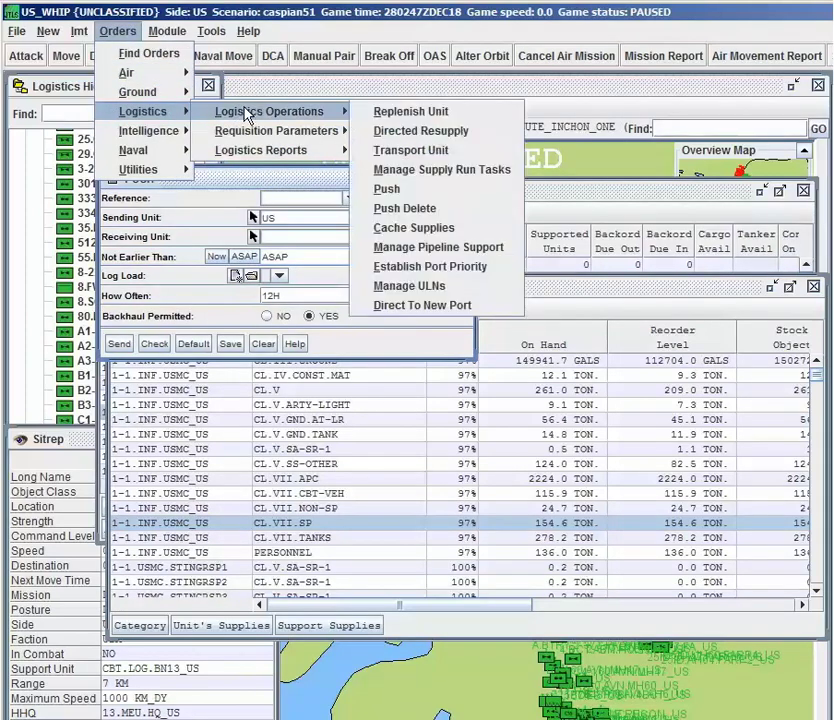
click(460, 110)
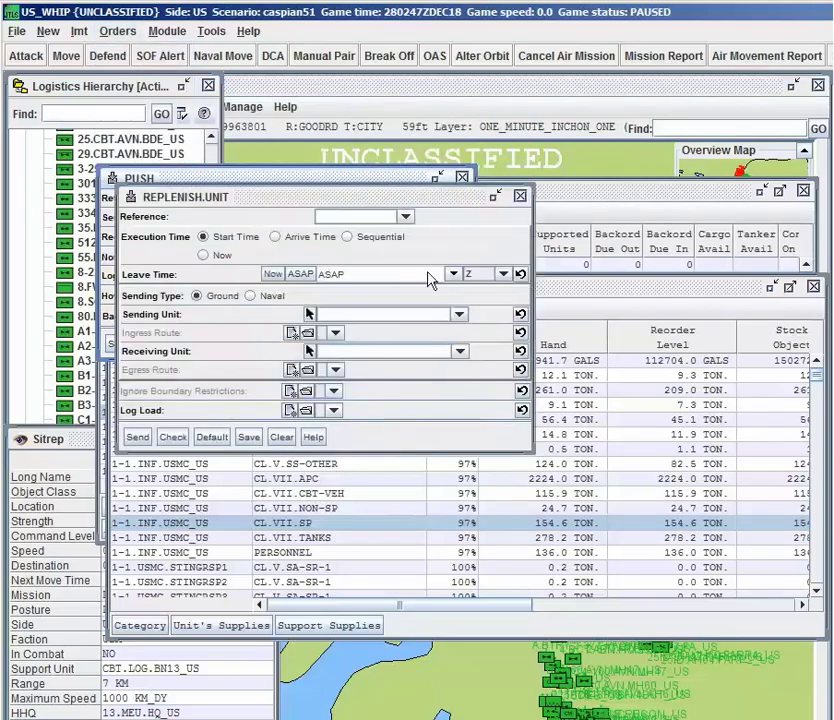
drag(370, 167, 573, 352)
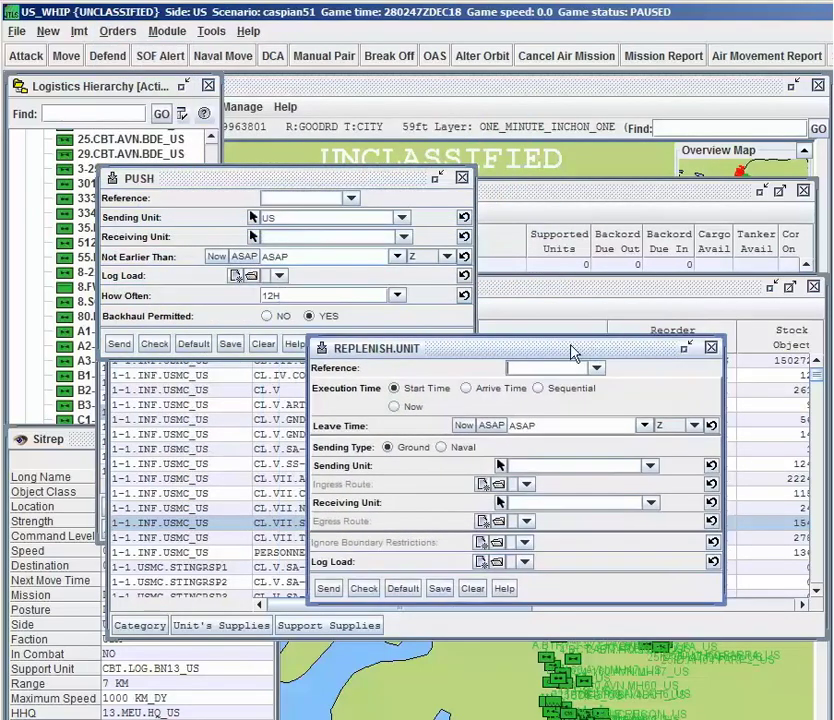
Open a new Air Mobility Mission order form.
click(117, 31)
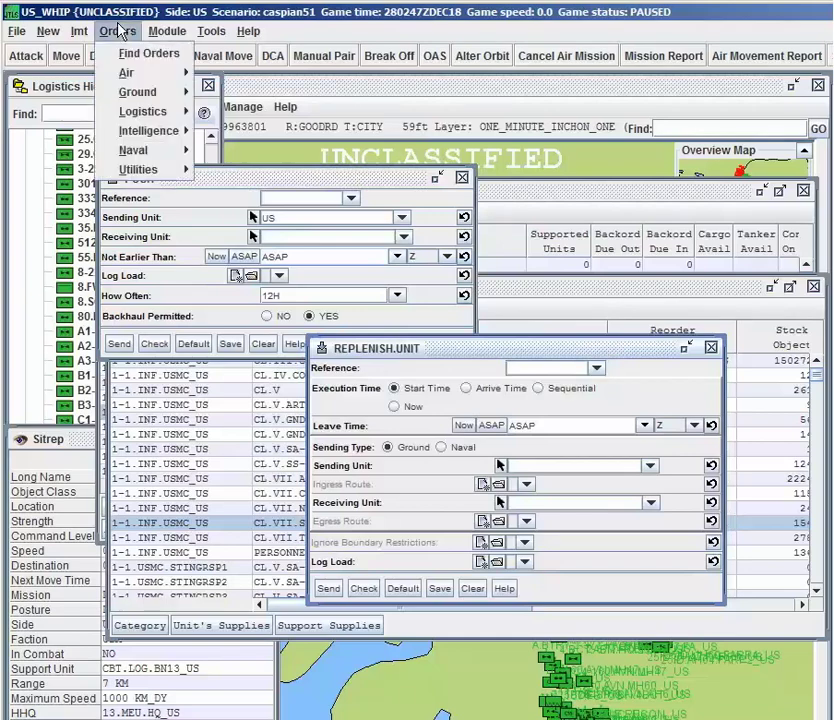
mouse_move(125, 75)
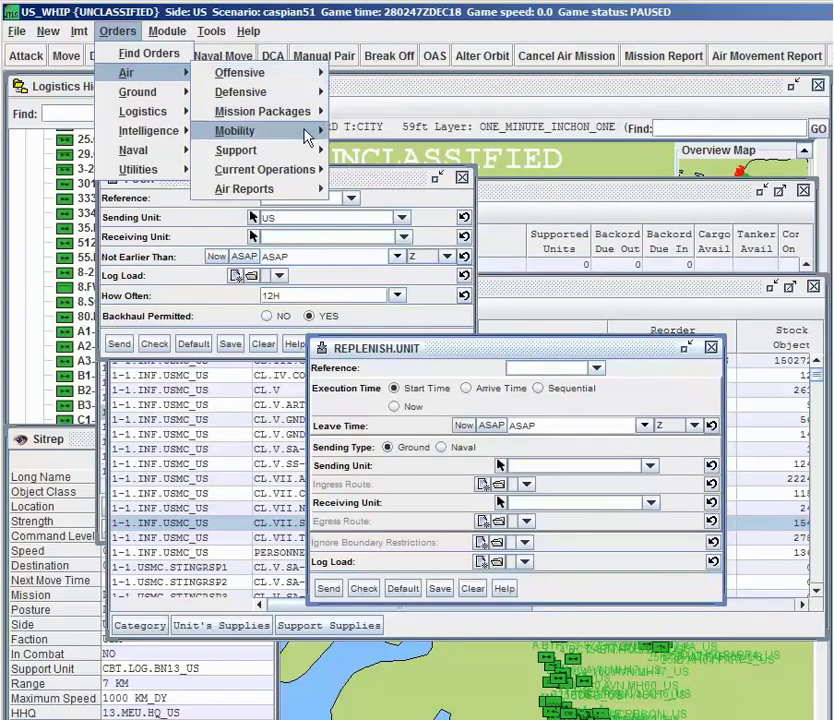
mouse_move(307, 157)
mouse_move(300, 131)
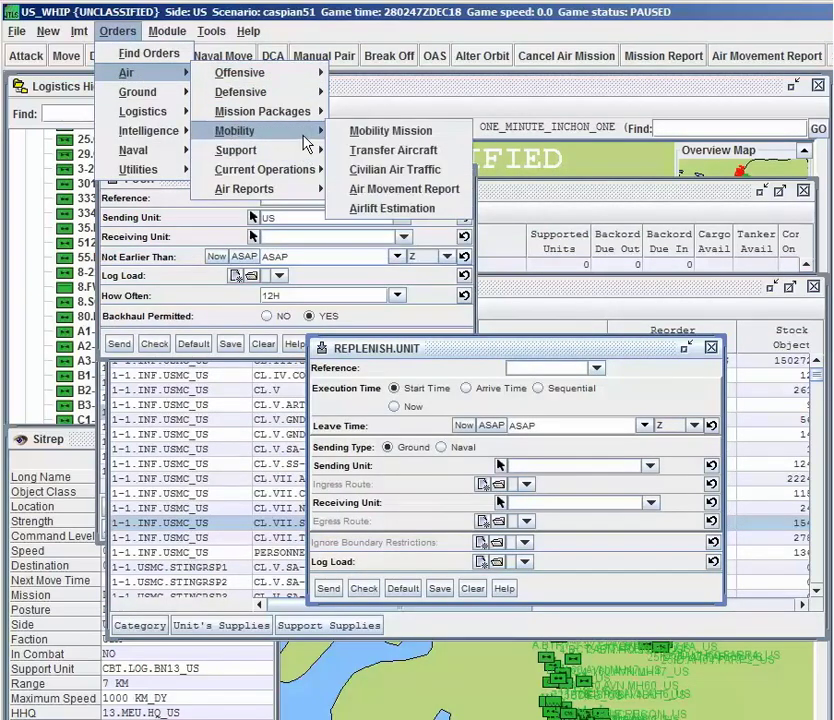
click(405, 140)
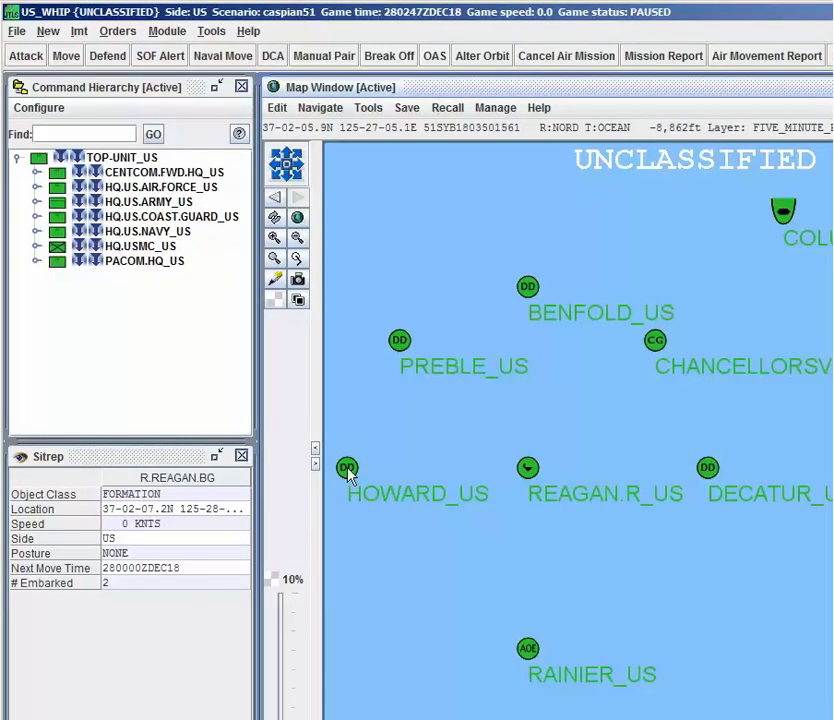
Show HOWARD_US's sitrep (DDG-83, 32 knots) and open an empty NAVAL.MOVE order form.
click(347, 468)
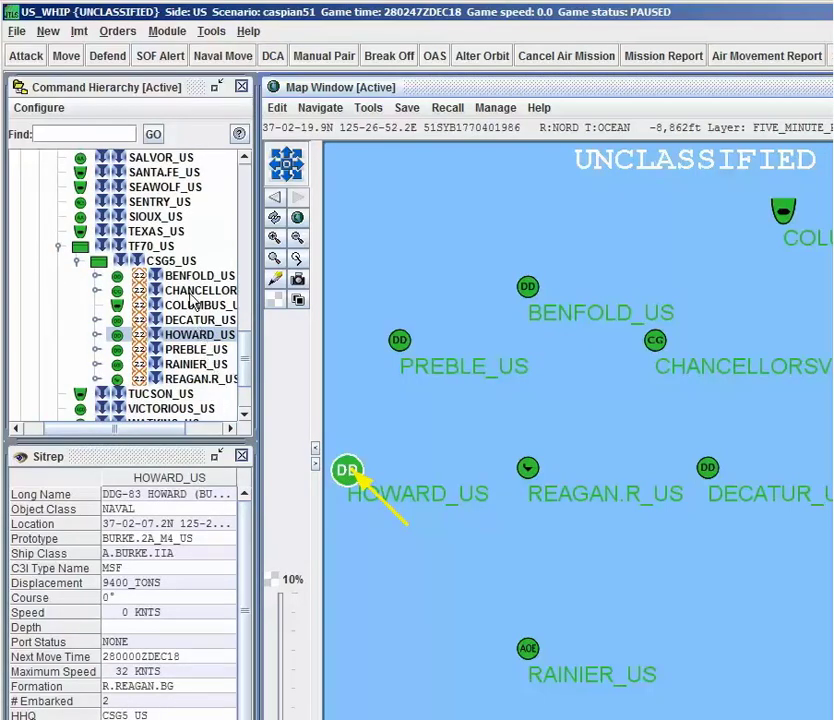
click(117, 31)
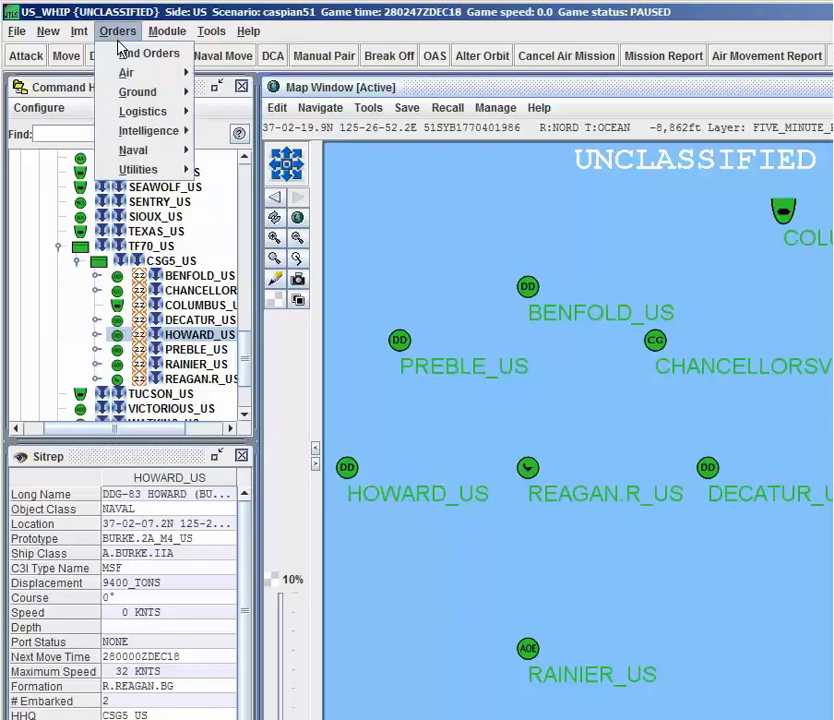
mouse_move(143, 151)
mouse_move(280, 160)
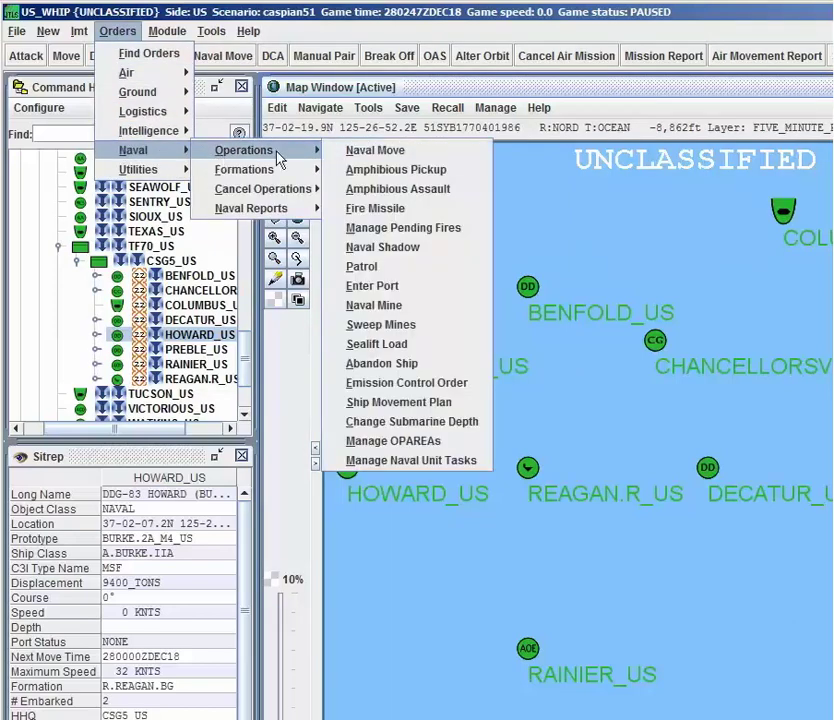
click(368, 152)
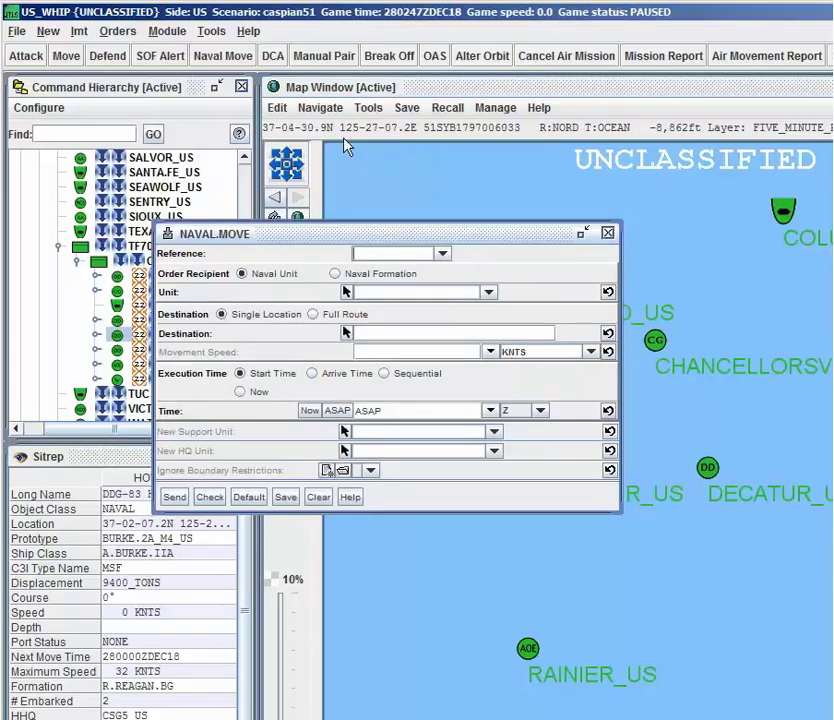
Start a FIRE.MISSILE order with DECATUR_US as the firing unit.
click(128, 33)
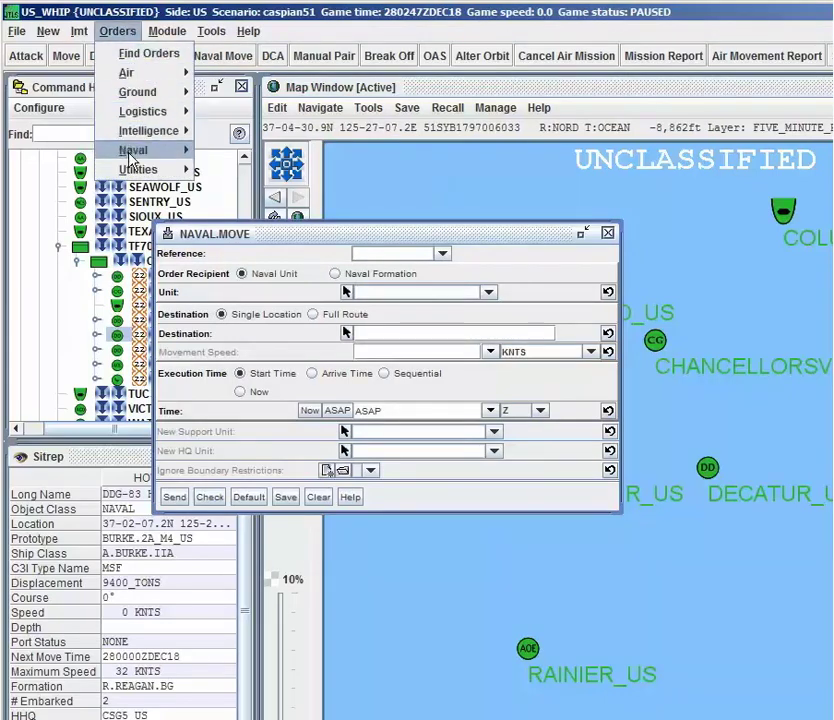
mouse_move(135, 150)
mouse_move(240, 150)
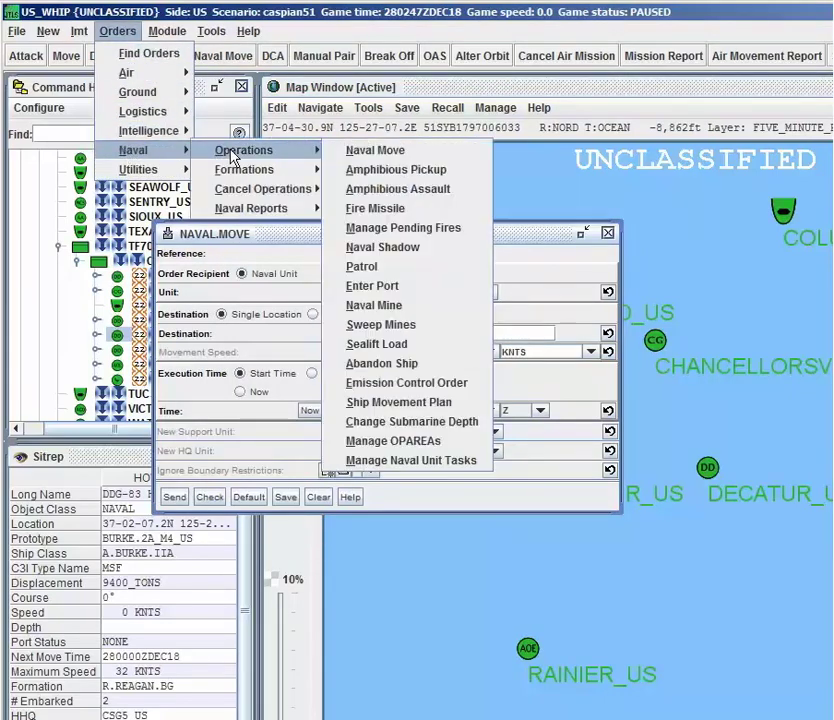
click(390, 210)
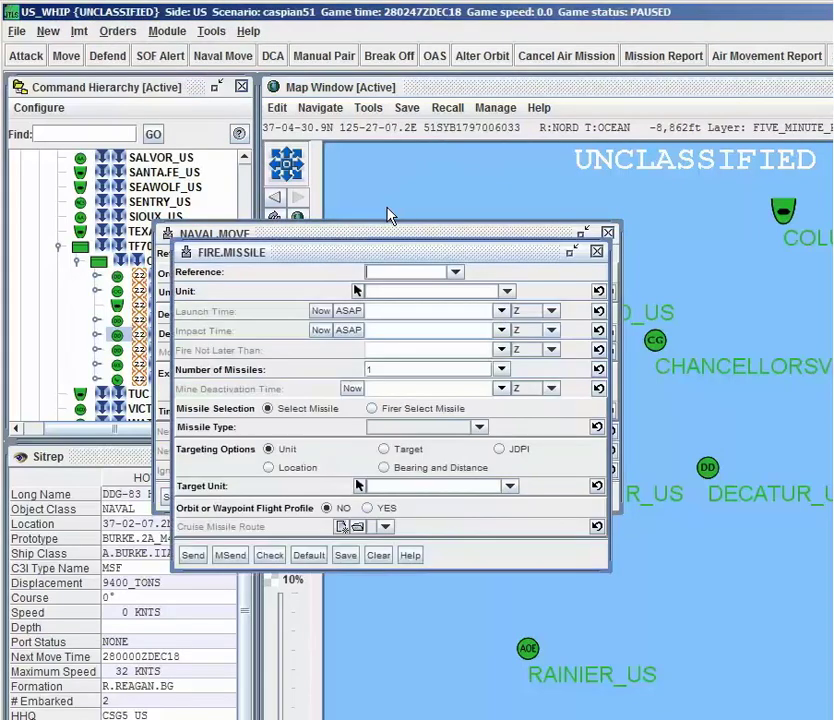
click(357, 290)
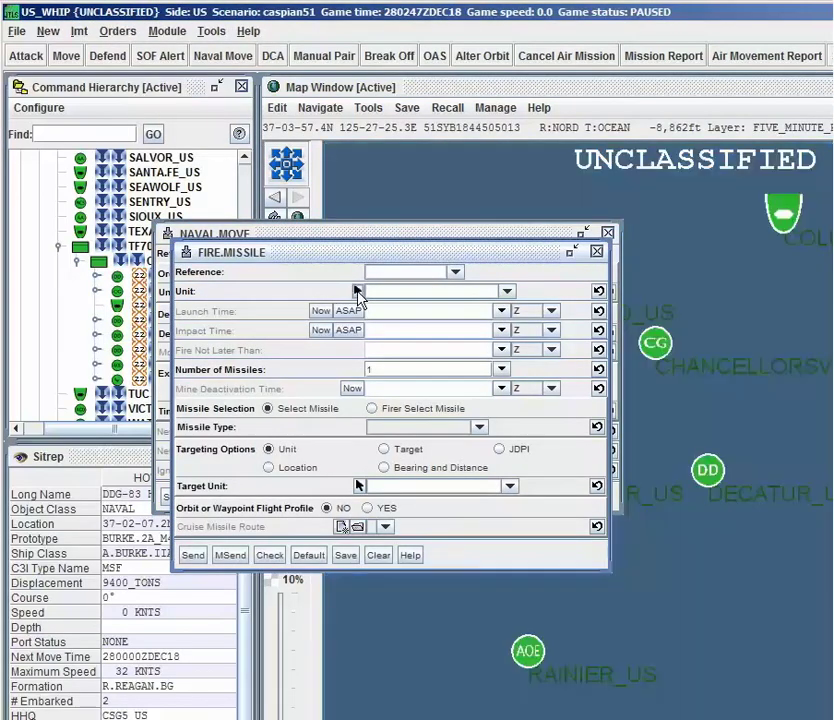
click(707, 470)
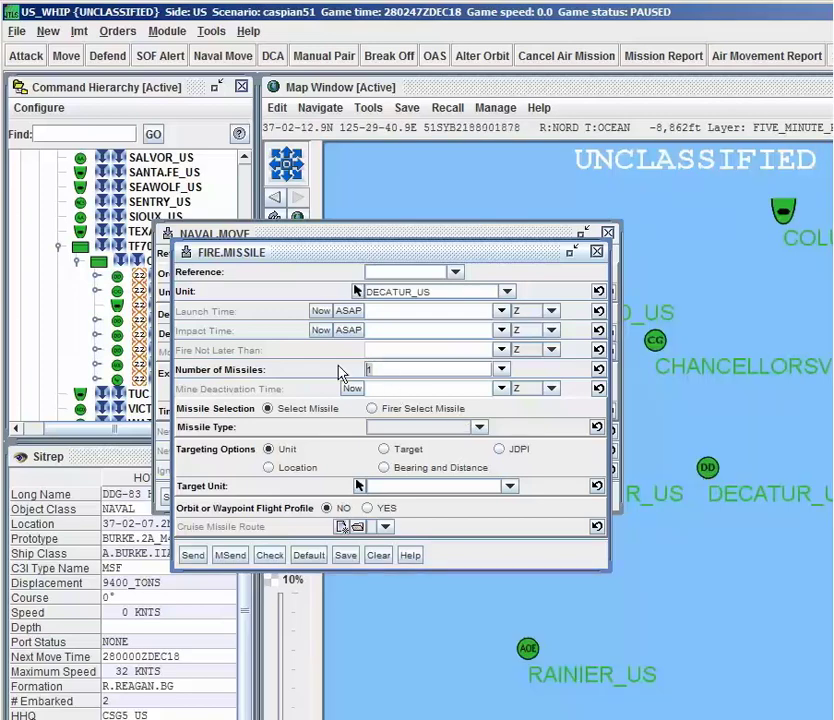
Set the number of missiles to 2 and the missile type to MCLC.
key(BackSpace)
text(2)
click(405, 427)
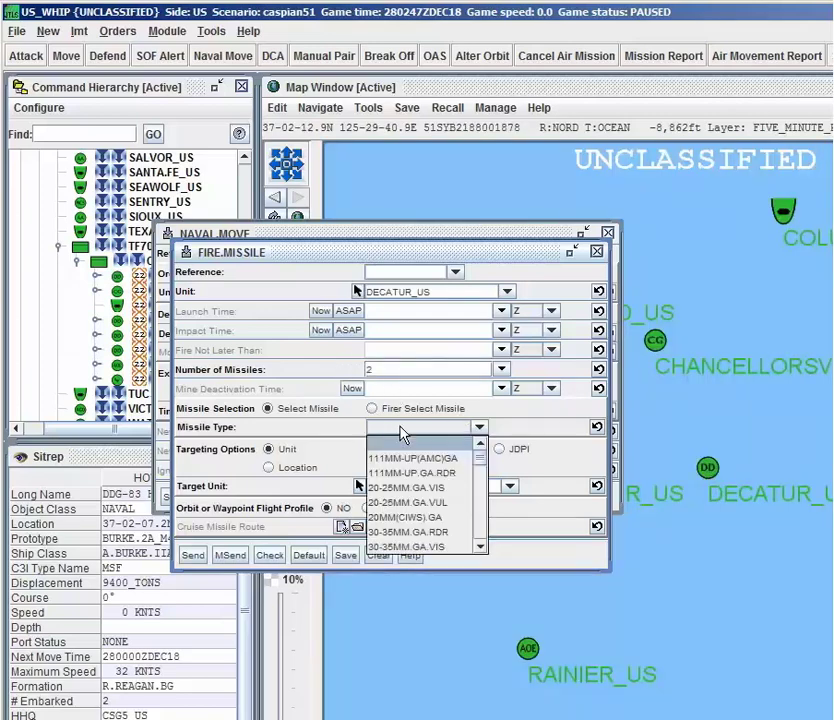
scroll(420, 495, down, 10)
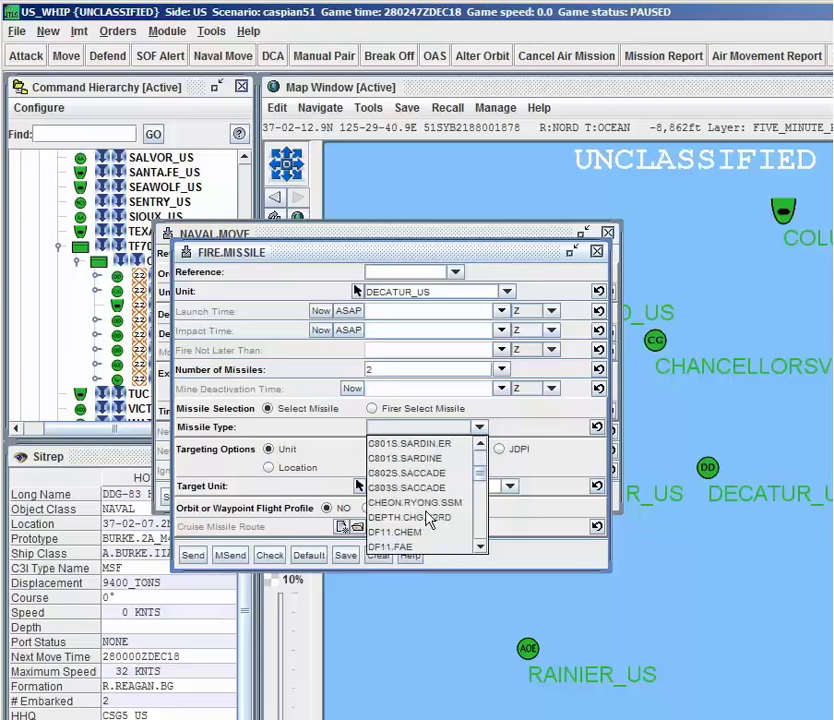
scroll(428, 518, down, 10)
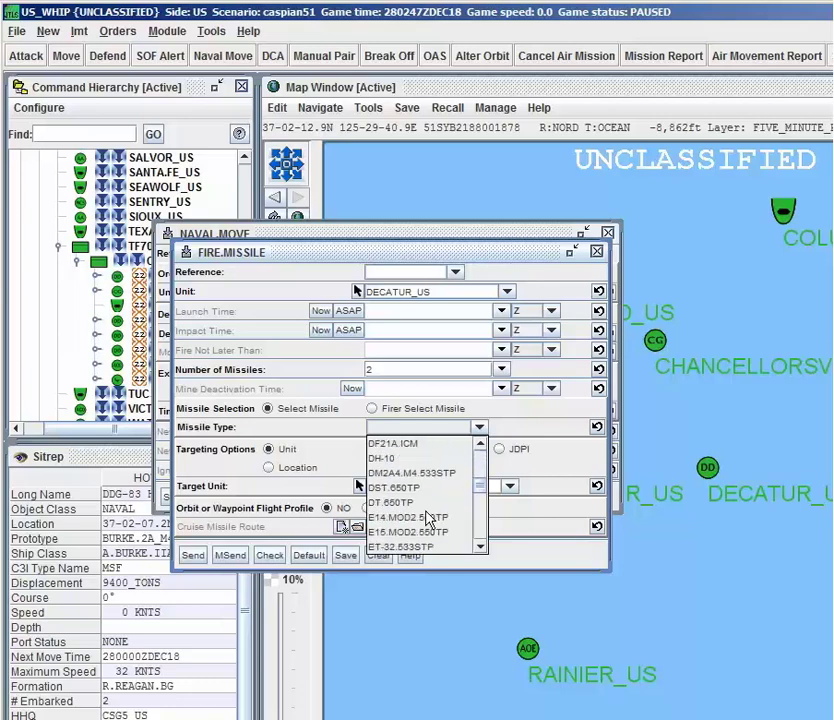
scroll(430, 518, down, 5)
scroll(430, 518, down, 2)
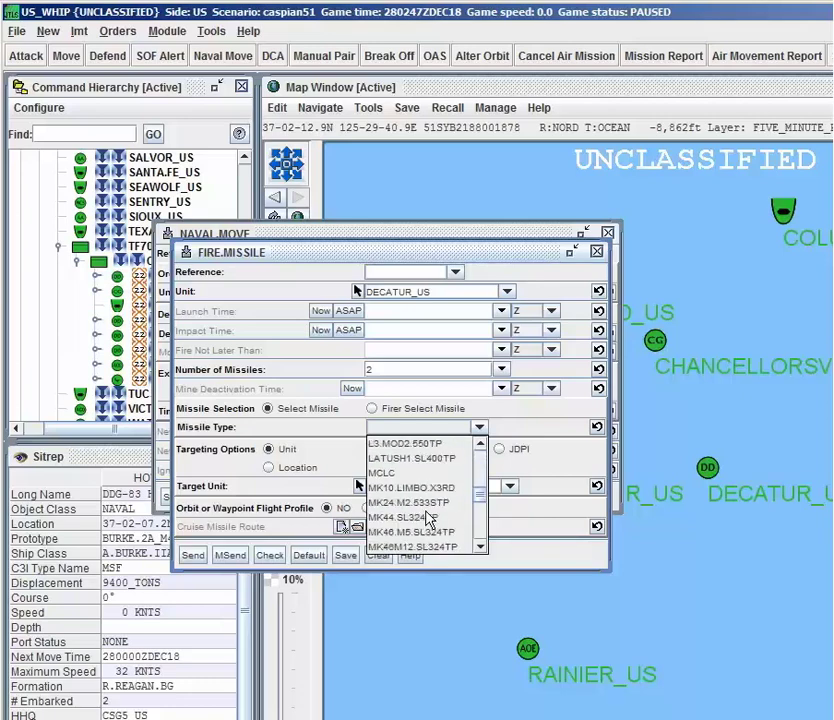
click(425, 472)
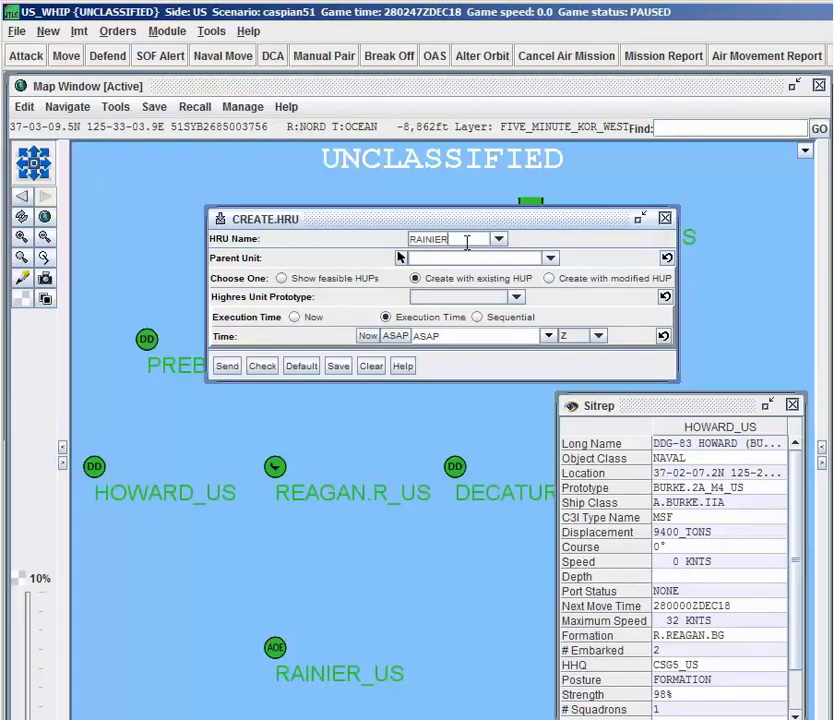
Name the HRU RAINIERSHOREPARTY under parent RAINIER_US with prototype SOF.F4EIN.REC.
text(PARTY)
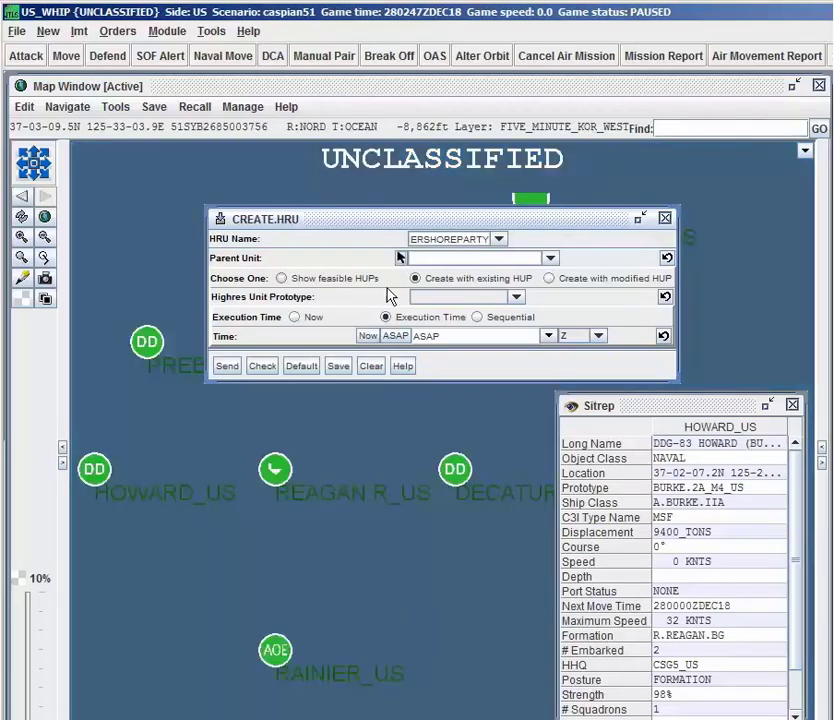
click(279, 648)
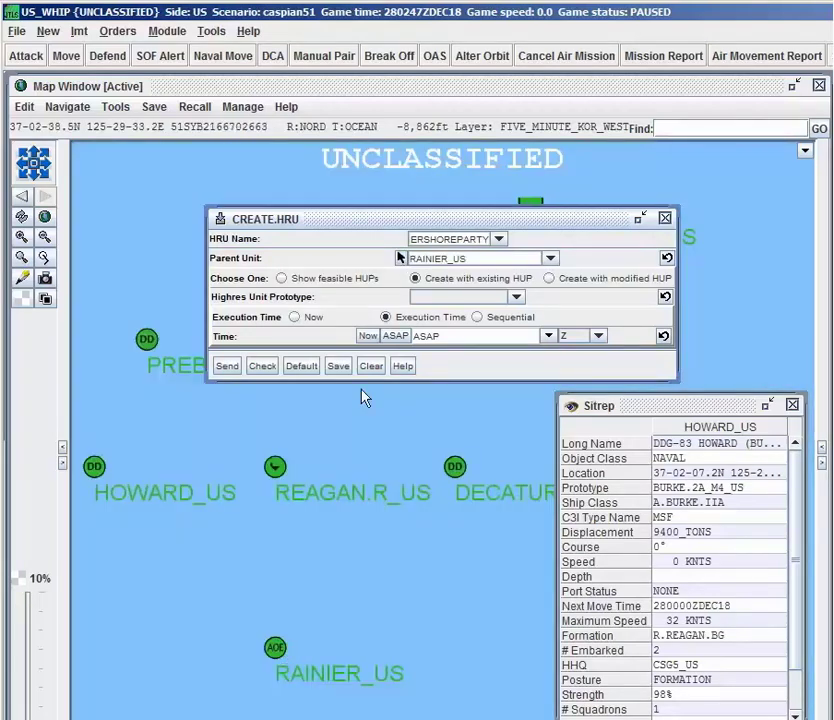
click(437, 297)
scroll(460, 390, down, 2)
scroll(464, 393, down, 6)
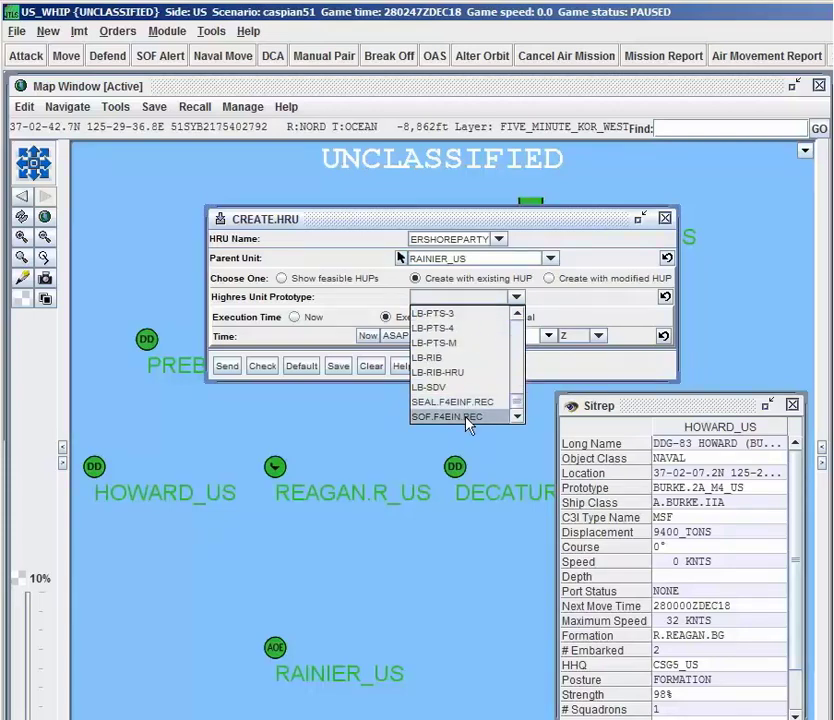
click(468, 417)
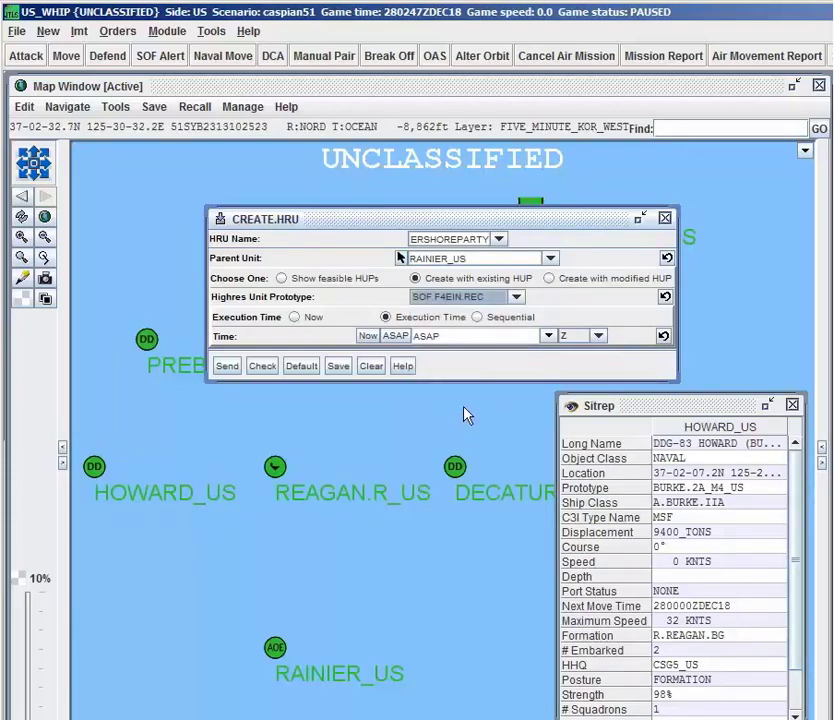
Send and confirm the CREATE.HRU order, then select the COLUMBUS_US submarine.
click(228, 365)
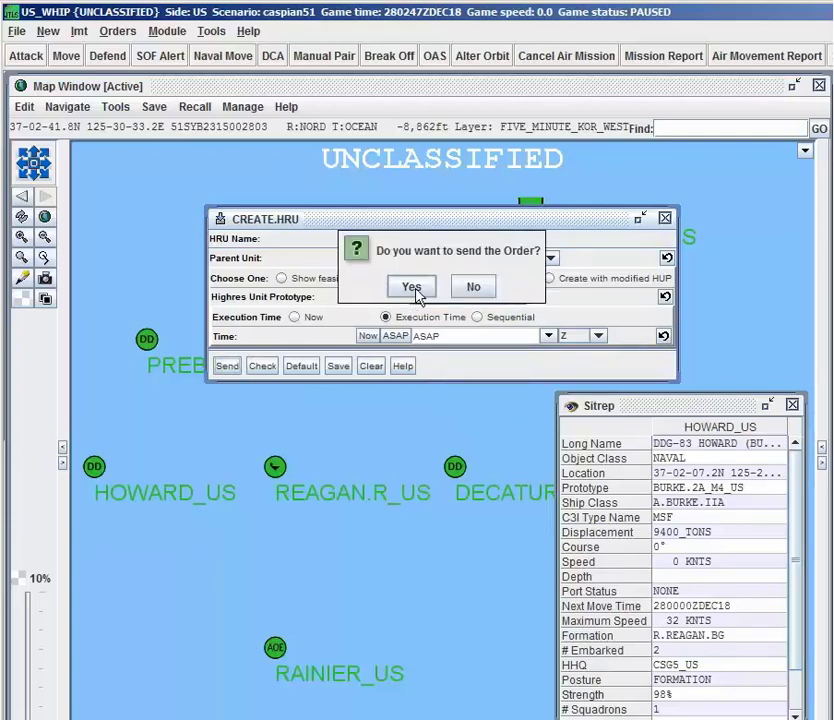
click(411, 287)
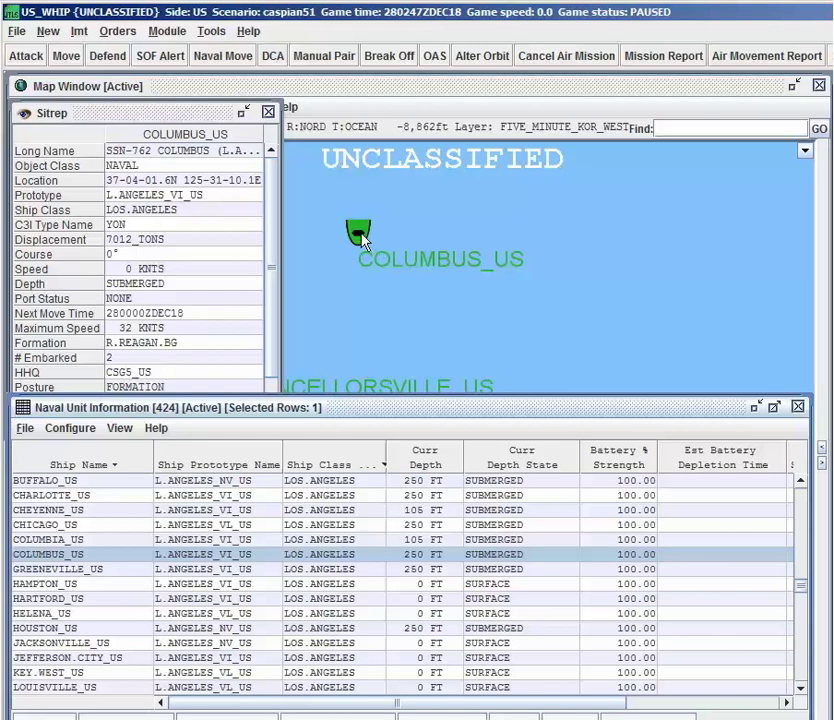
click(362, 240)
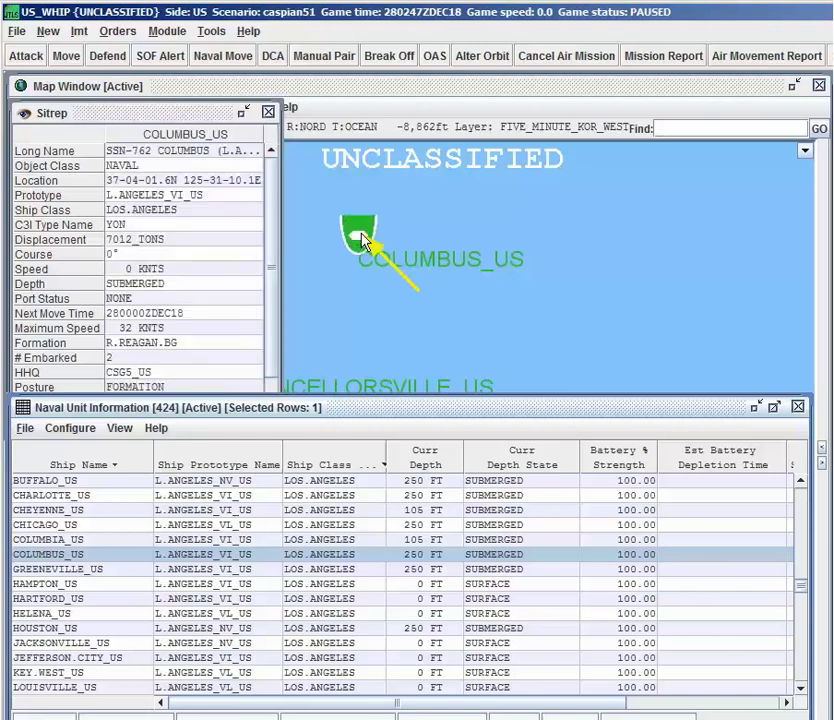